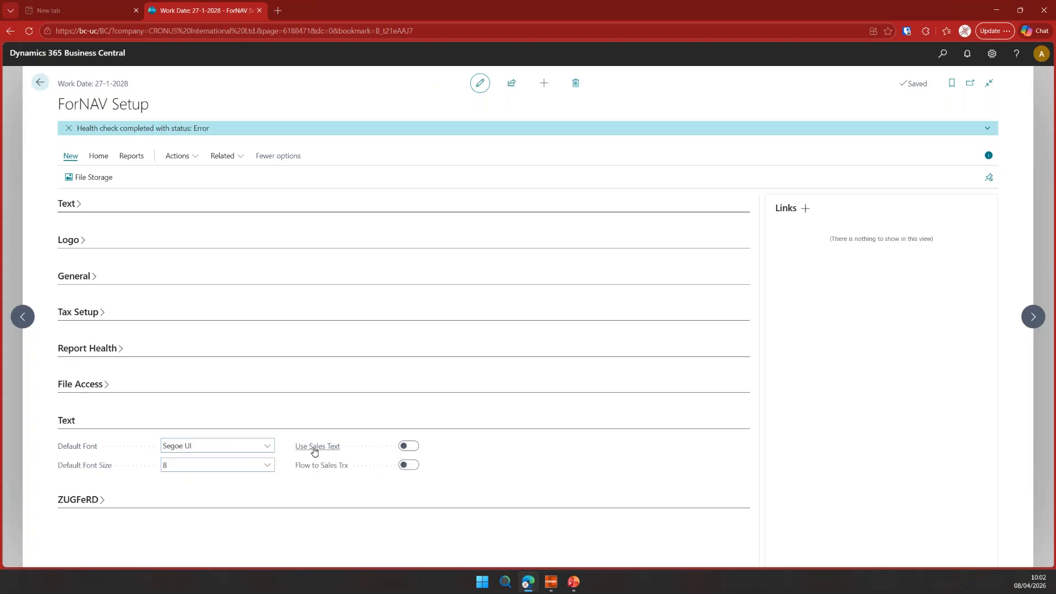
Enable Use Sales Text and Flow to Sales Trx in the Text section of ForNAV Setup, and leave the setup page
{"action": "mouse_move", "coordinate": [311, 451]}
{"action": "left_click", "coordinate": [407, 445]}
{"action": "mouse_move", "coordinate": [327, 471]}
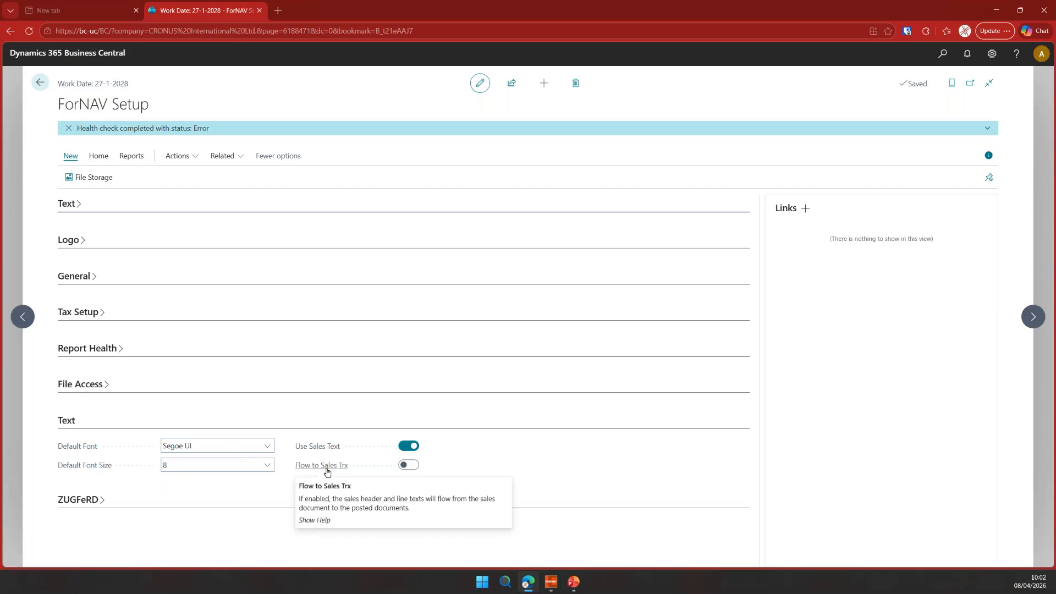
{"action": "left_click", "coordinate": [409, 465]}
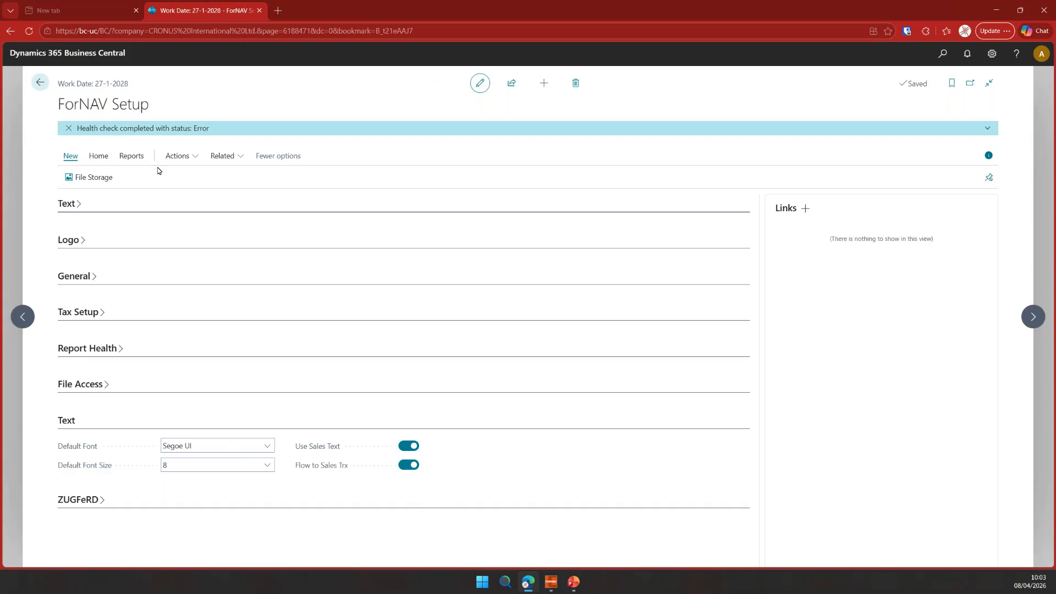
{"action": "left_click", "coordinate": [41, 83]}
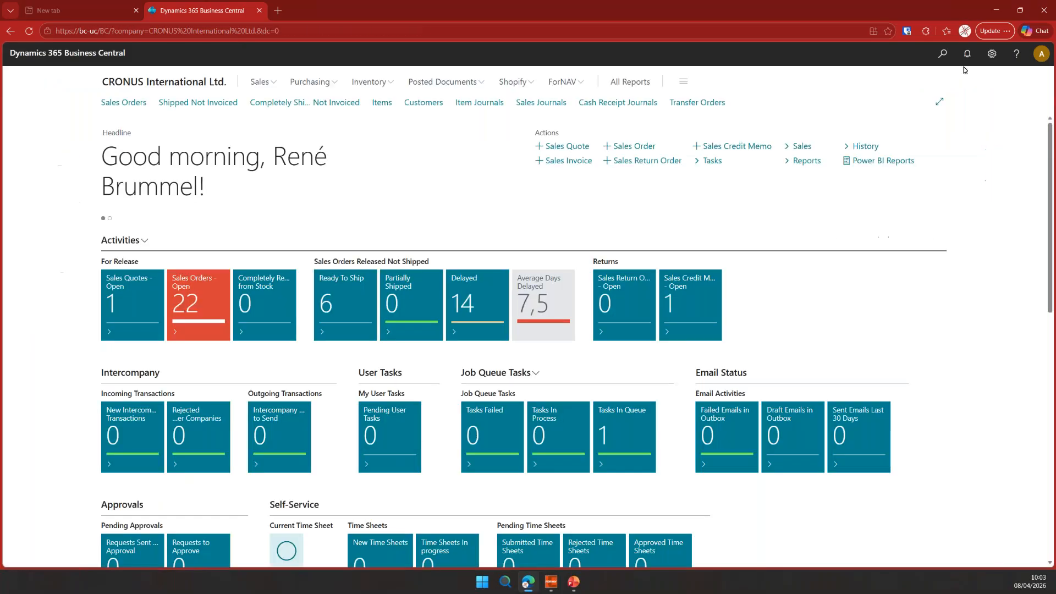
Search for "text ty" and open the ForNAV Text Types list
{"action": "left_click", "coordinate": [942, 53]}
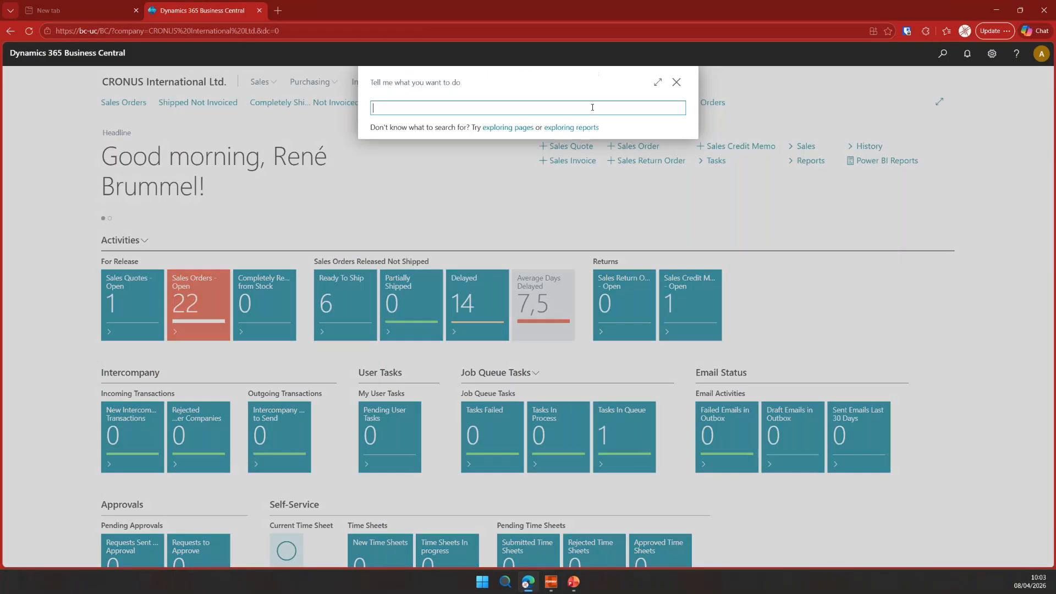
{"action": "type", "text": "text ty"}
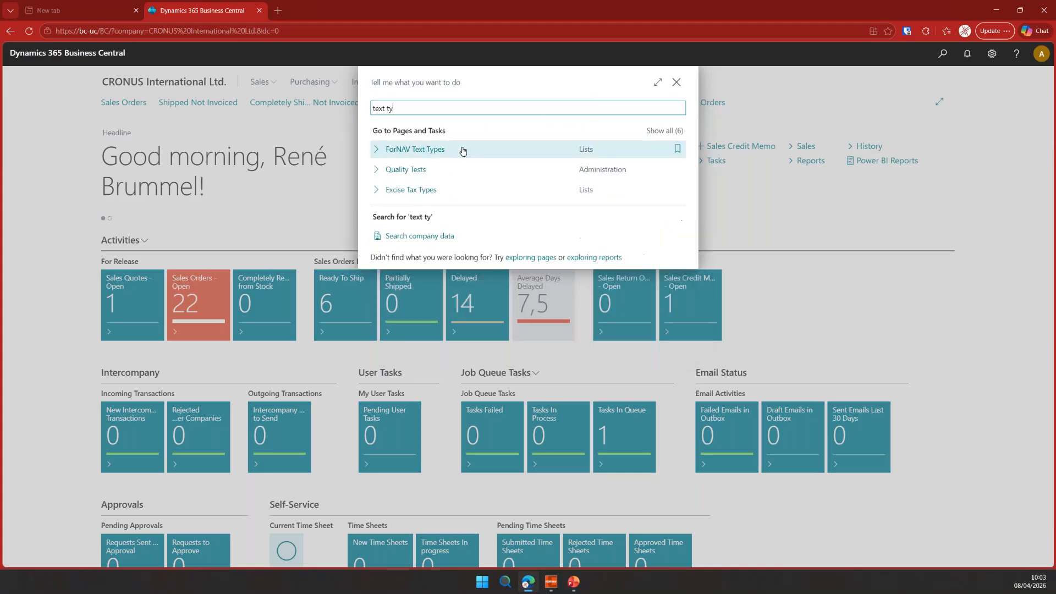
{"action": "left_click", "coordinate": [431, 153]}
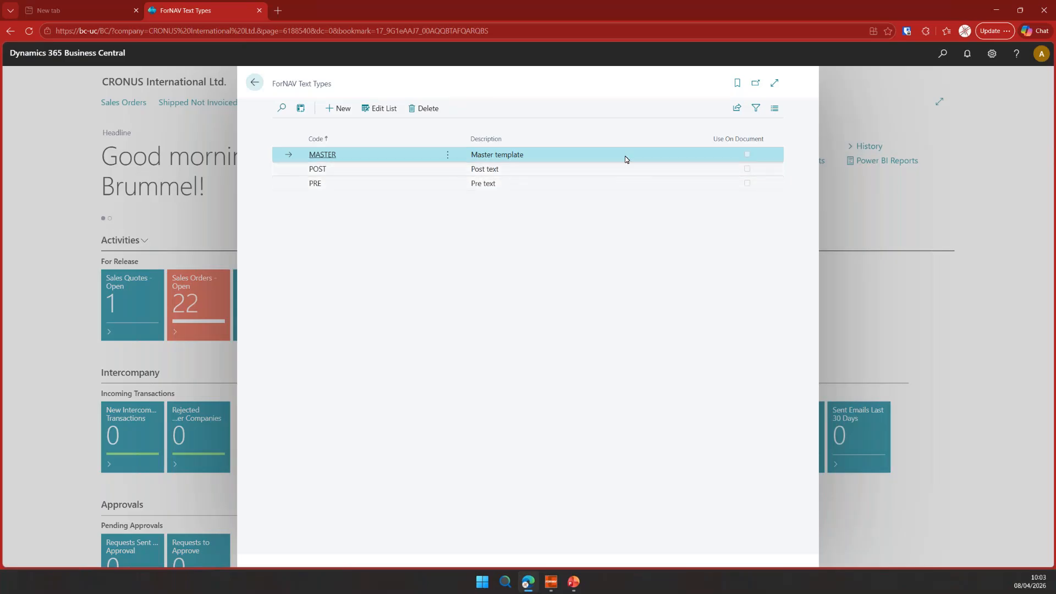
Add a new text type with the code SALESDOC
{"action": "left_click", "coordinate": [340, 109]}
{"action": "type", "text": "saled"}
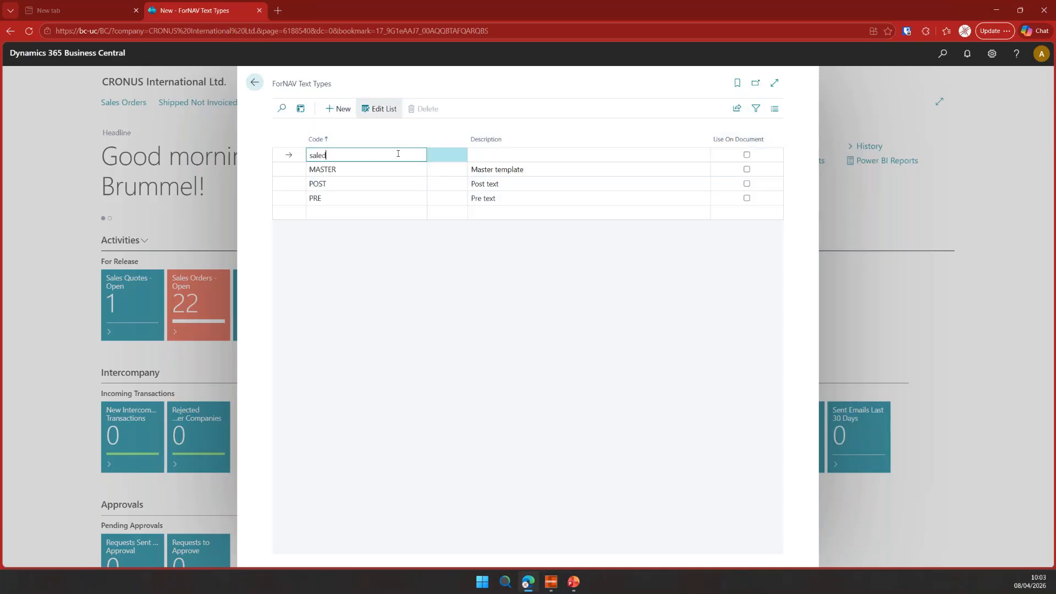
{"action": "type", "text": "doc"}
{"action": "key", "text": "Tab"}
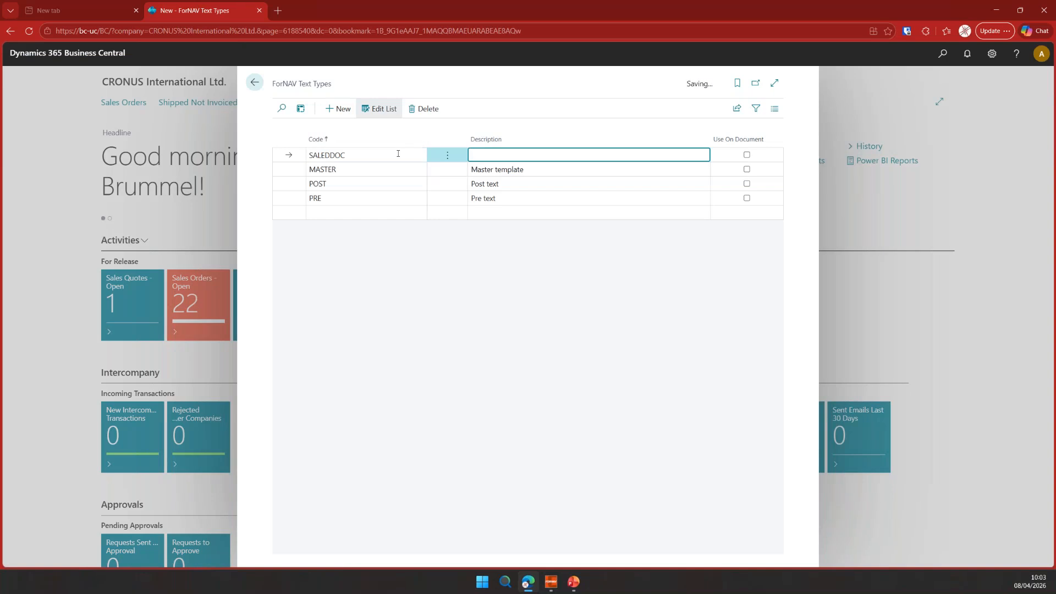
{"action": "left_click", "coordinate": [398, 154]}
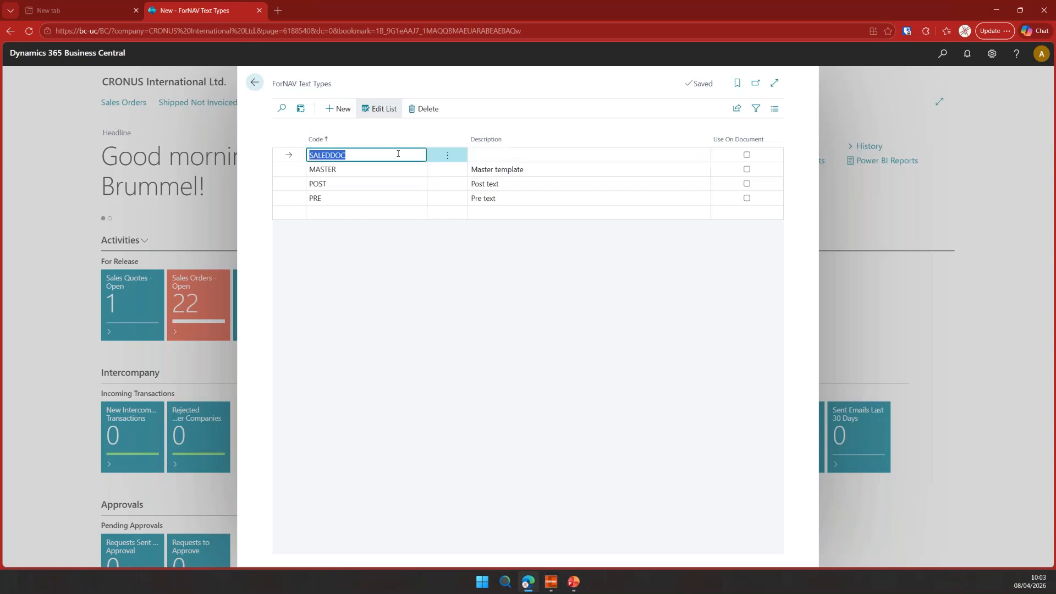
{"action": "type", "text": "saleddoc"}
{"action": "key", "text": "Tab"}
{"action": "key", "text": "Return"}
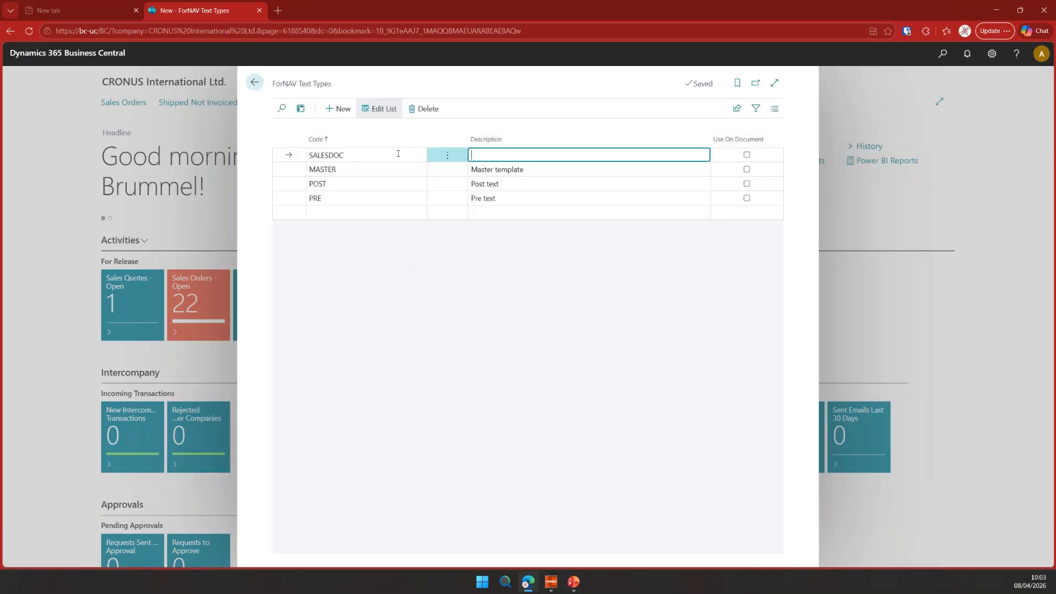
Describe the SALESDOC text type as "Sales document", enable Use On Document for it, and close the list
{"action": "type", "text": "Sales document"}
{"action": "key", "text": "Tab"}
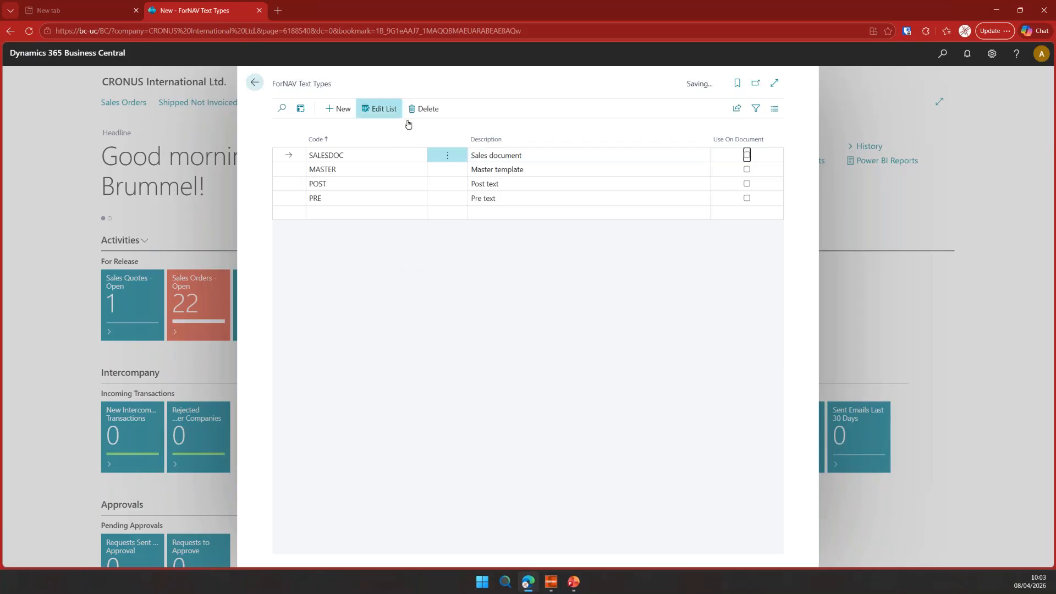
{"action": "left_click", "coordinate": [747, 155]}
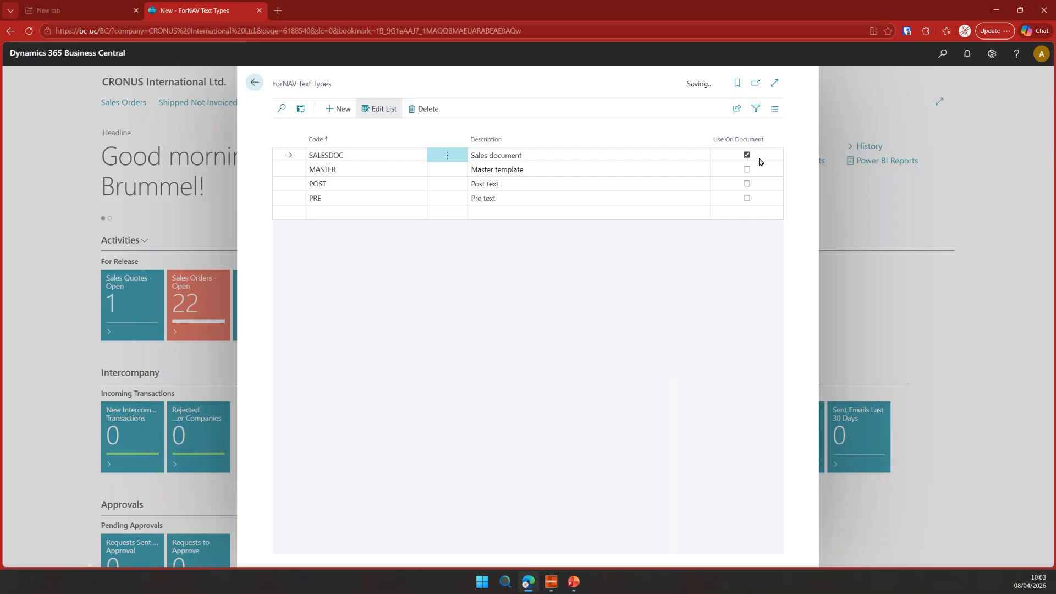
{"action": "left_click", "coordinate": [637, 167]}
{"action": "left_click", "coordinate": [645, 152]}
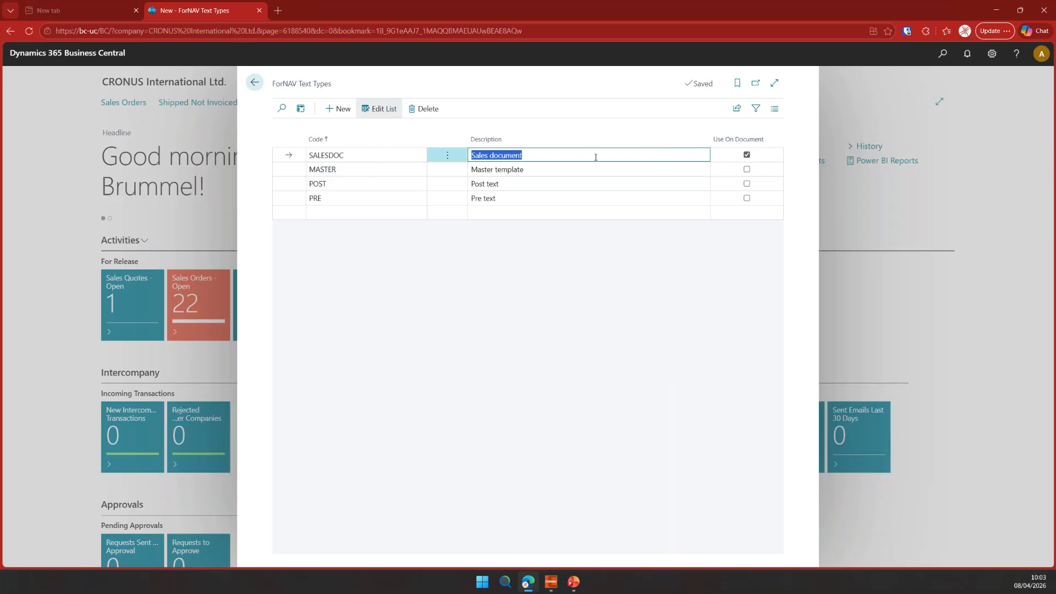
{"action": "left_click", "coordinate": [666, 290]}
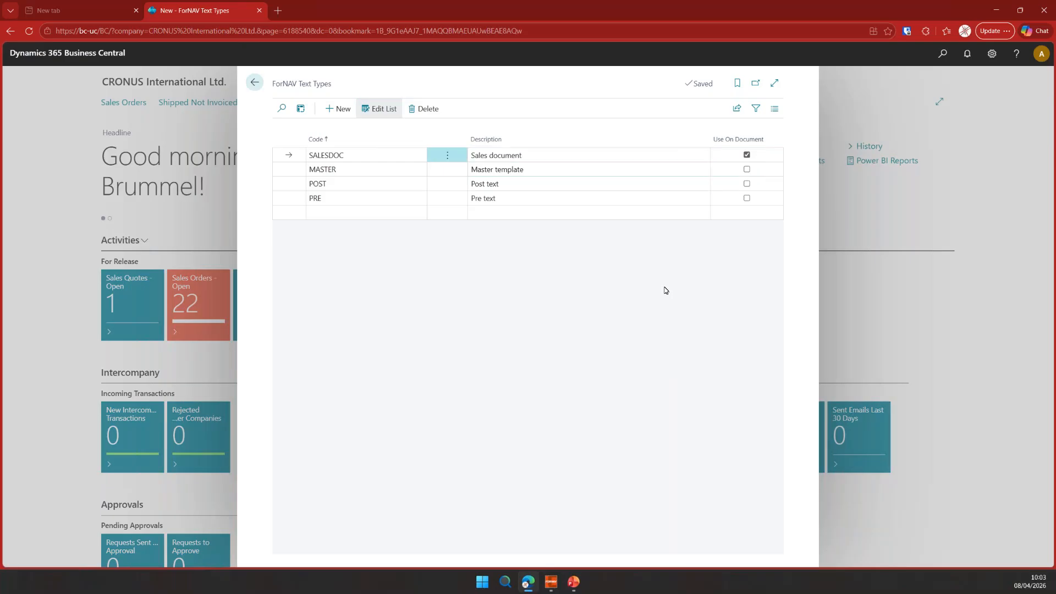
{"action": "left_click", "coordinate": [256, 85]}
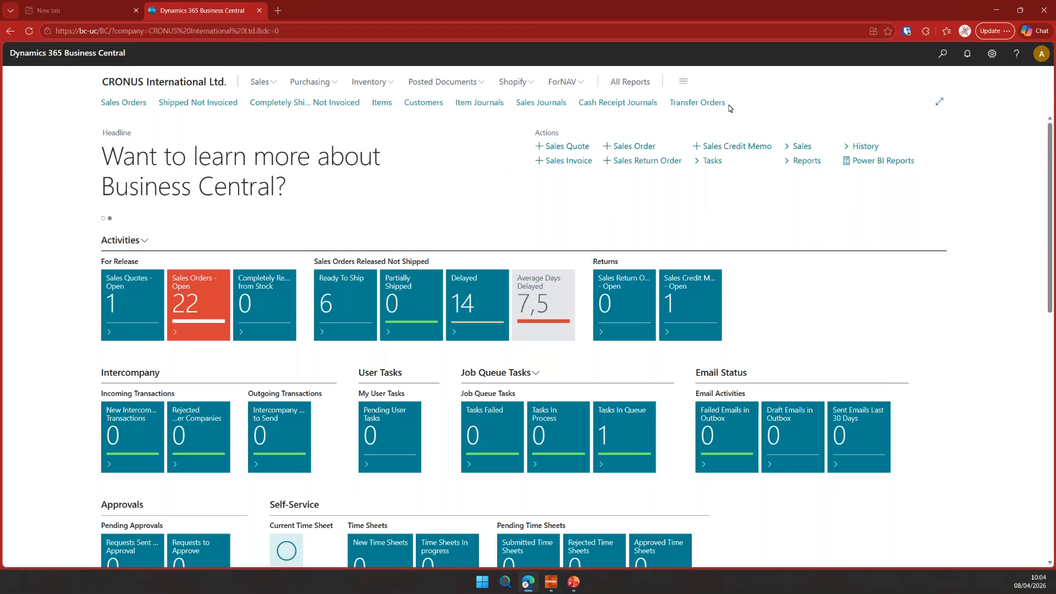
Create a new ForNAV text template with the number SLS DOC QUOTE
{"action": "left_click", "coordinate": [547, 84]}
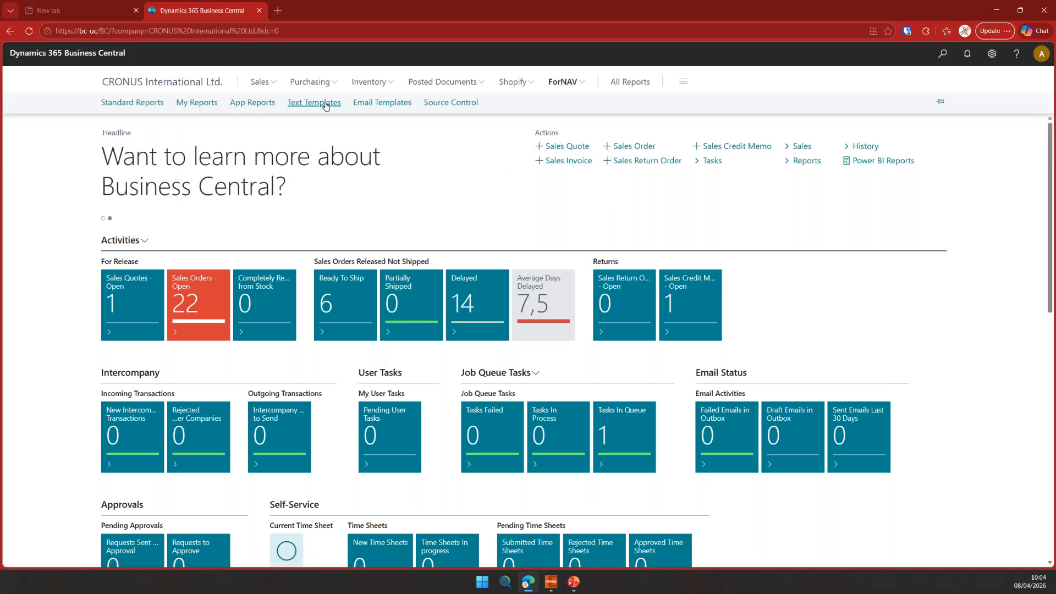
{"action": "left_click", "coordinate": [321, 102]}
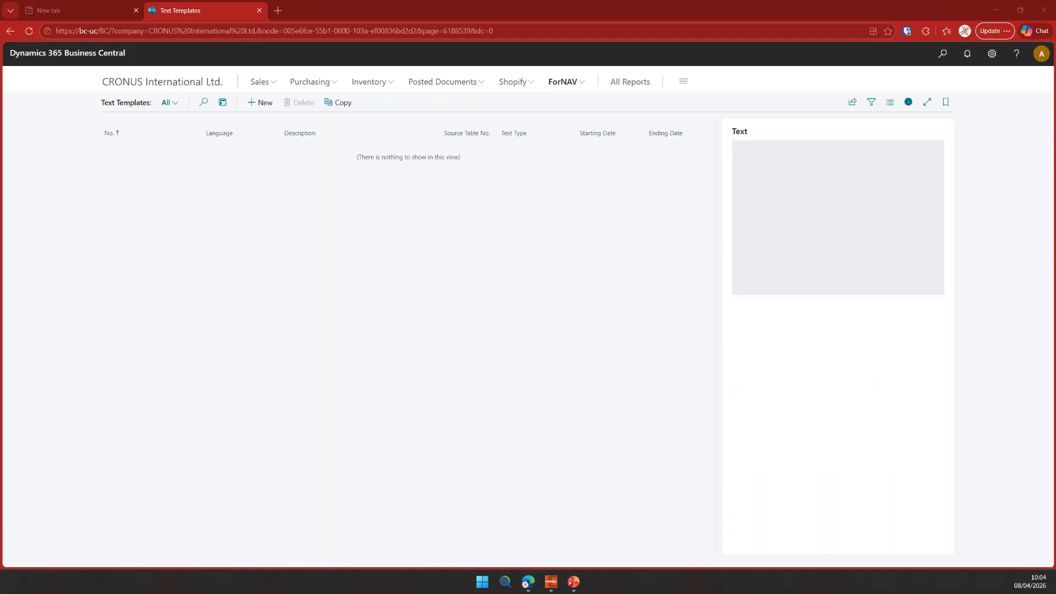
{"action": "left_click", "coordinate": [249, 113]}
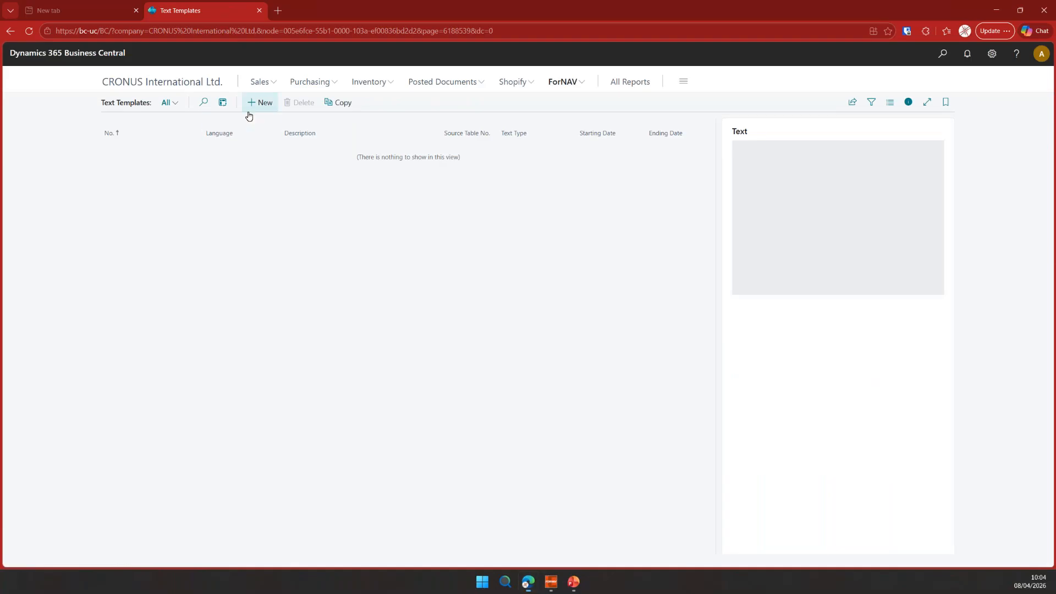
{"action": "type", "text": "sls doc qu"}
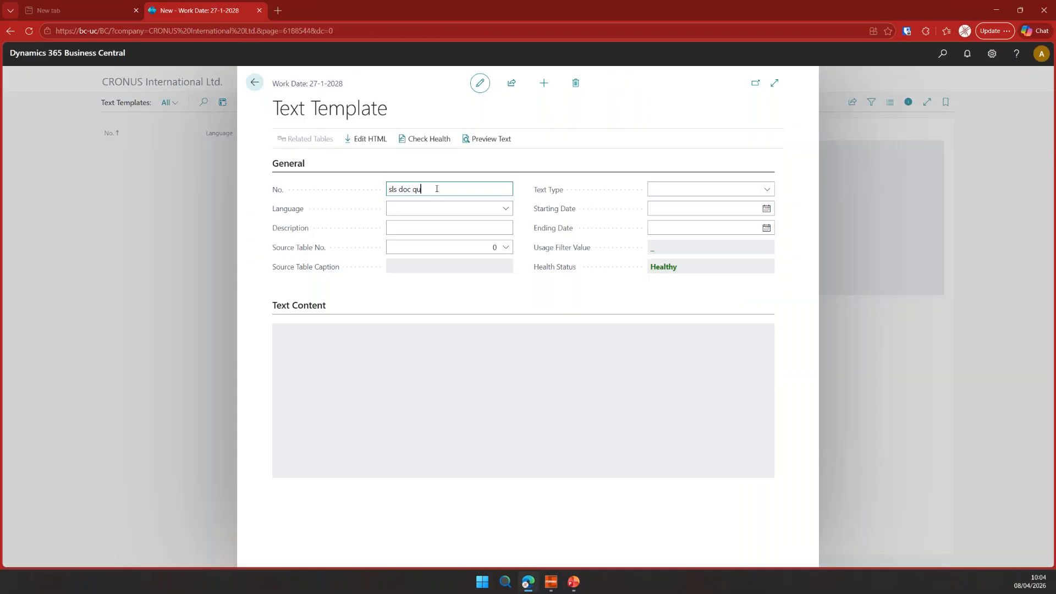
{"action": "type", "text": "yoote"}
{"action": "key", "text": "Tab"}
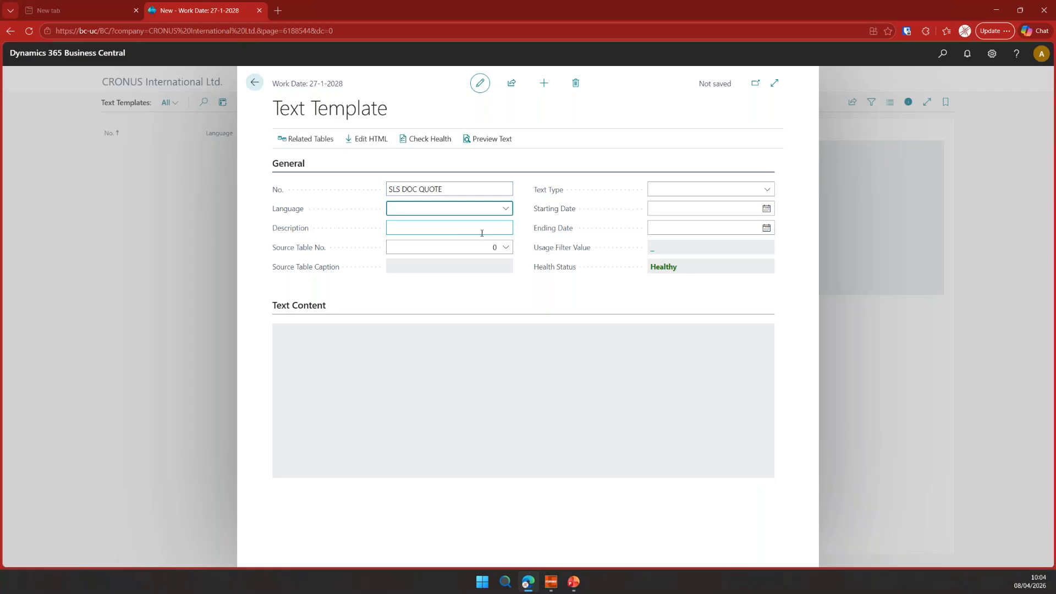
Set the template's source table number to 36 and its text type to SALESDOC
{"action": "left_click", "coordinate": [419, 244]}
{"action": "type", "text": "36"}
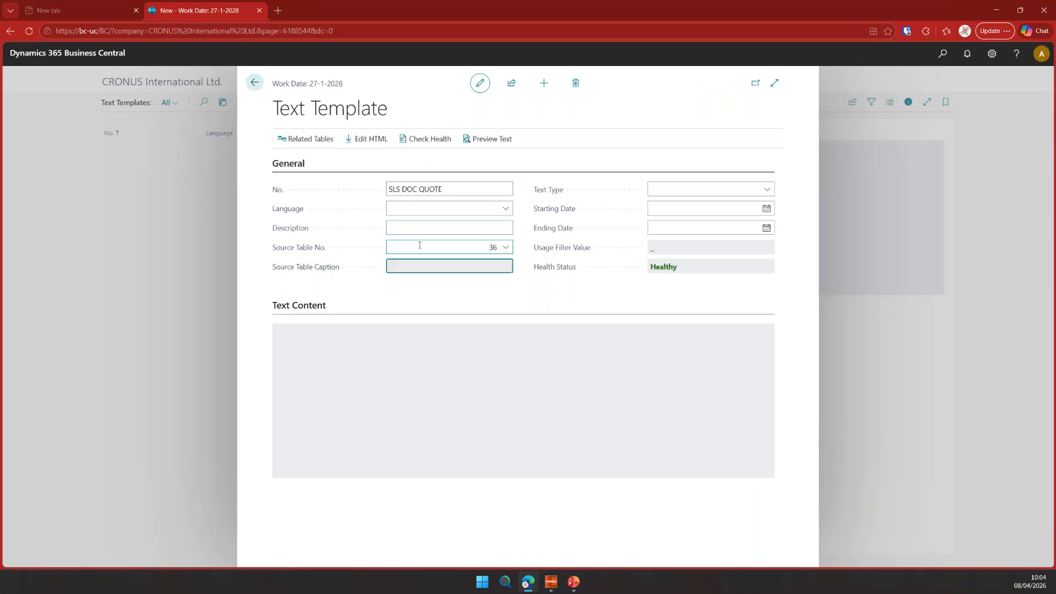
{"action": "key", "text": "Tab"}
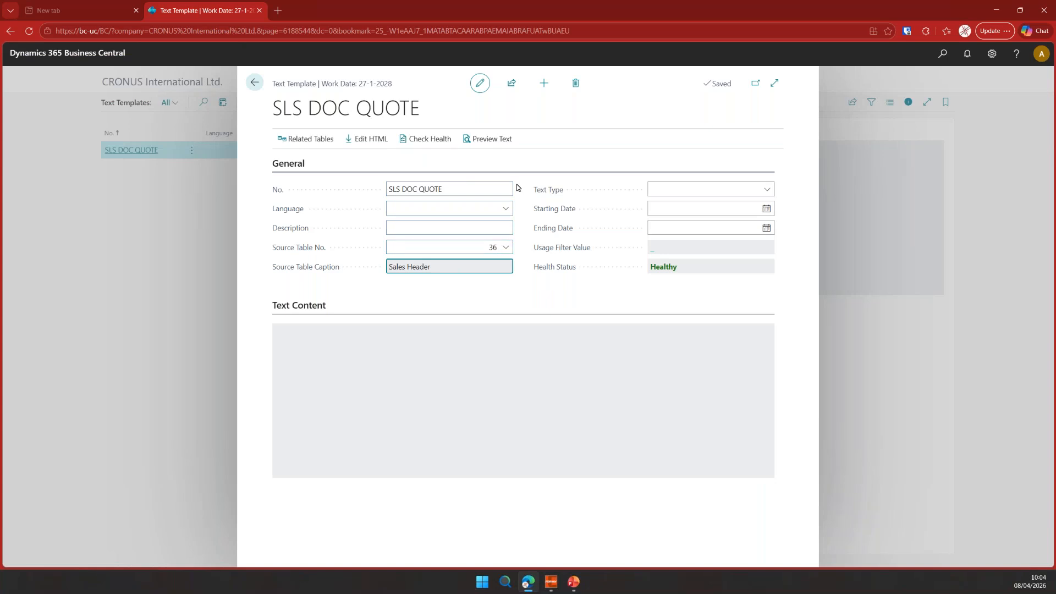
{"action": "left_click", "coordinate": [768, 189]}
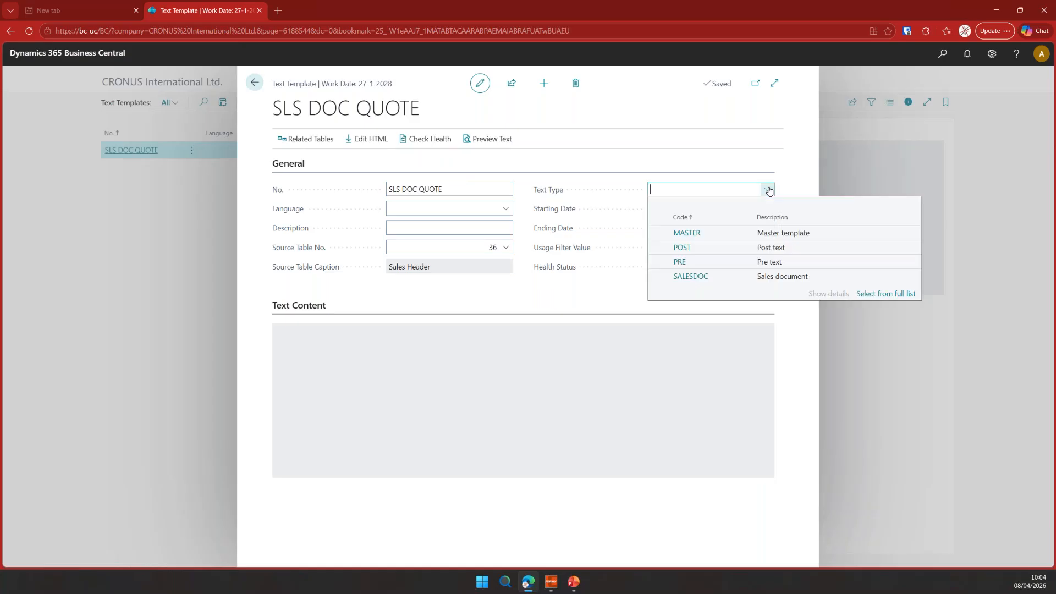
{"action": "left_click", "coordinate": [725, 276]}
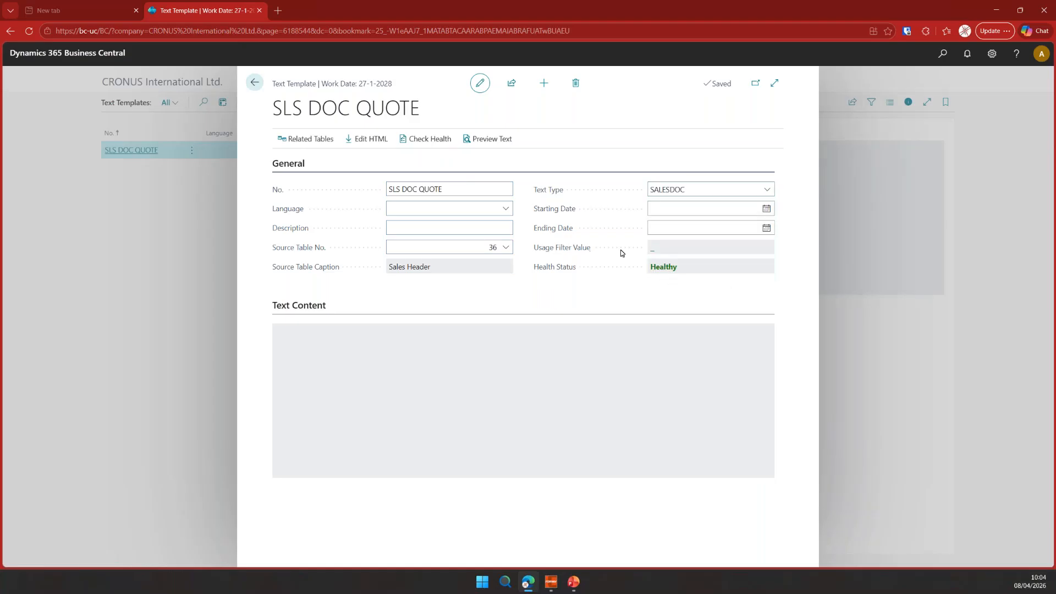
Set the template's usage filter so that the Sales Header's Document Type is Quote
{"action": "left_click", "coordinate": [653, 252]}
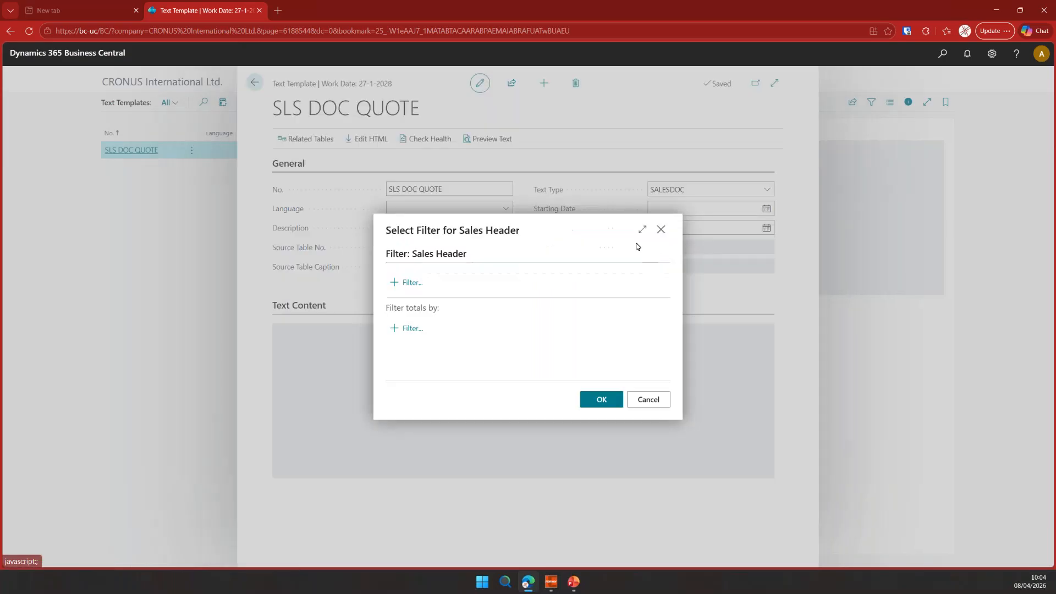
{"action": "left_click", "coordinate": [412, 285]}
{"action": "type", "text": "Document Type"}
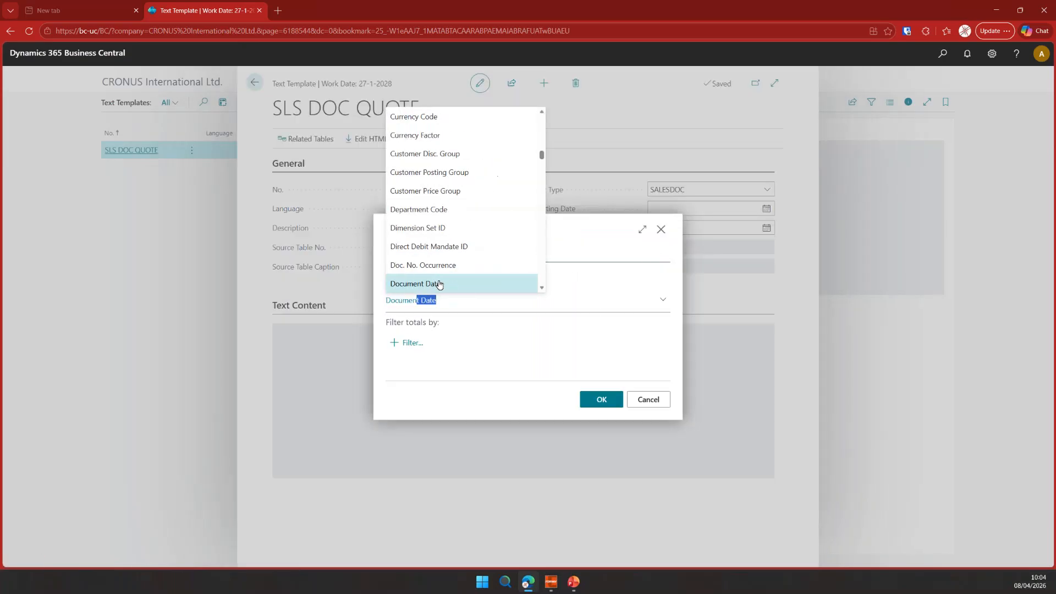
{"action": "key", "text": "Return"}
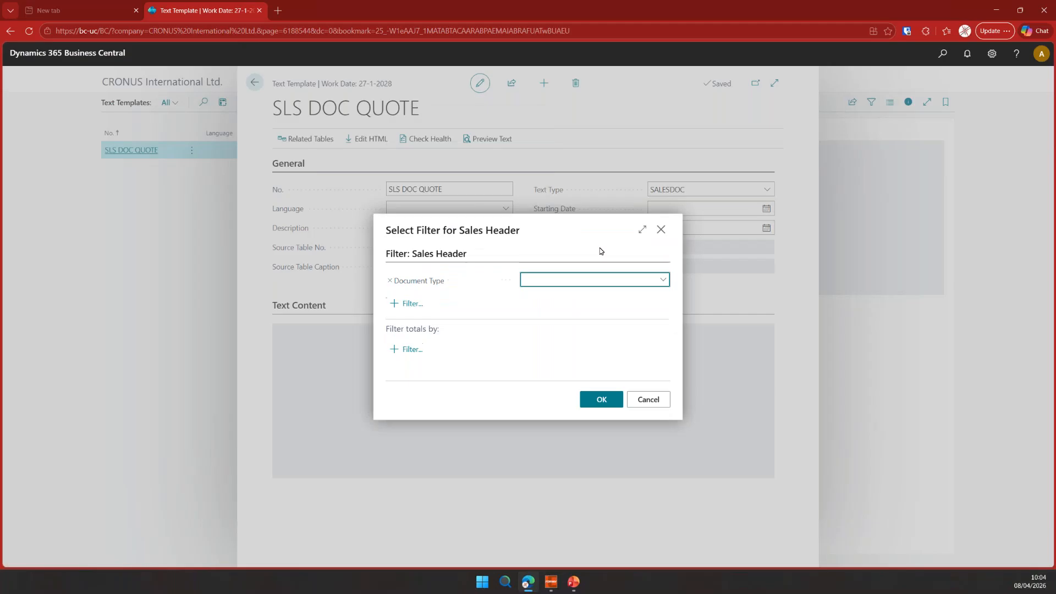
{"action": "left_click", "coordinate": [663, 280]}
{"action": "left_click", "coordinate": [555, 300]}
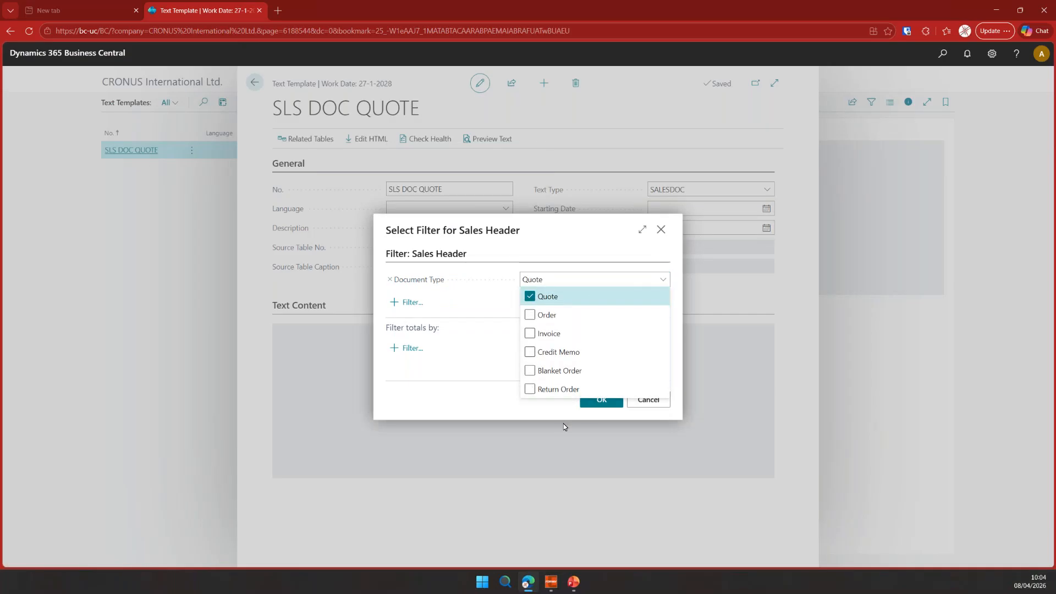
{"action": "left_click", "coordinate": [597, 408]}
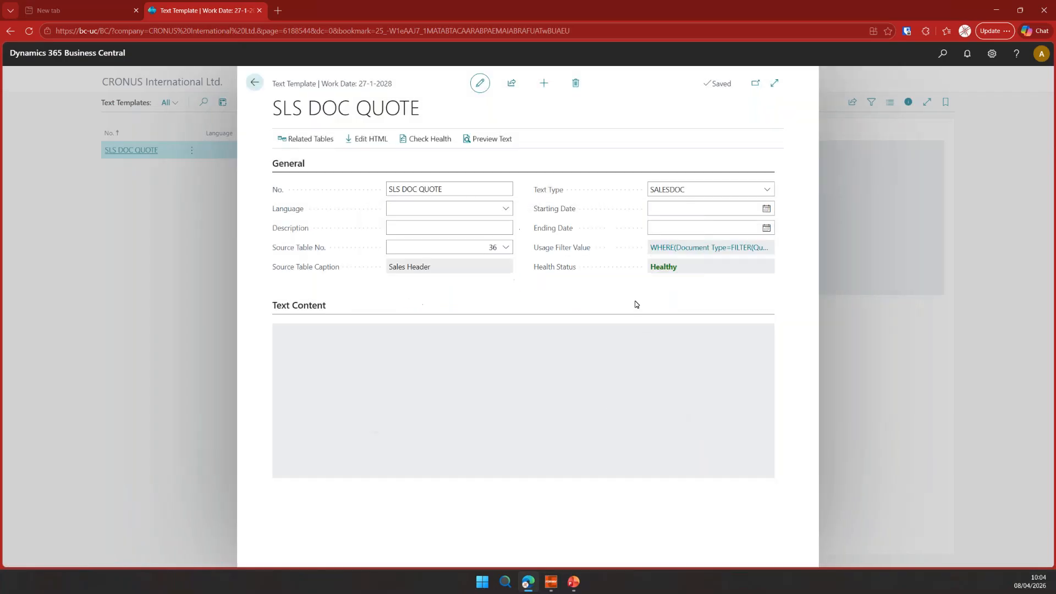
Paste the prepared quote text into the template's HTML editor with its Word formatting cleaned up
{"action": "left_click", "coordinate": [371, 138]}
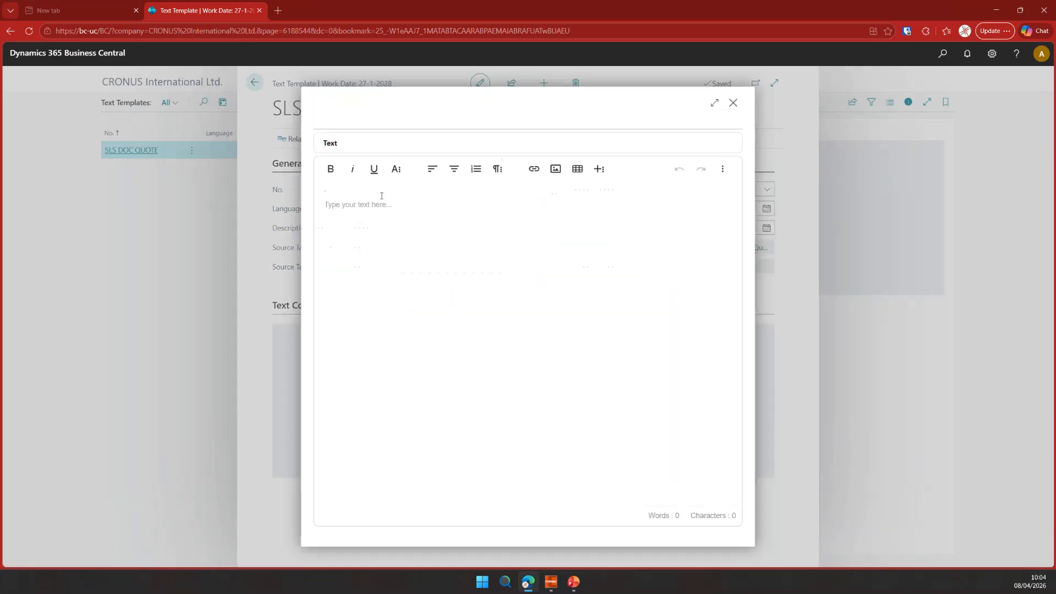
{"action": "key", "text": "ctrl+v"}
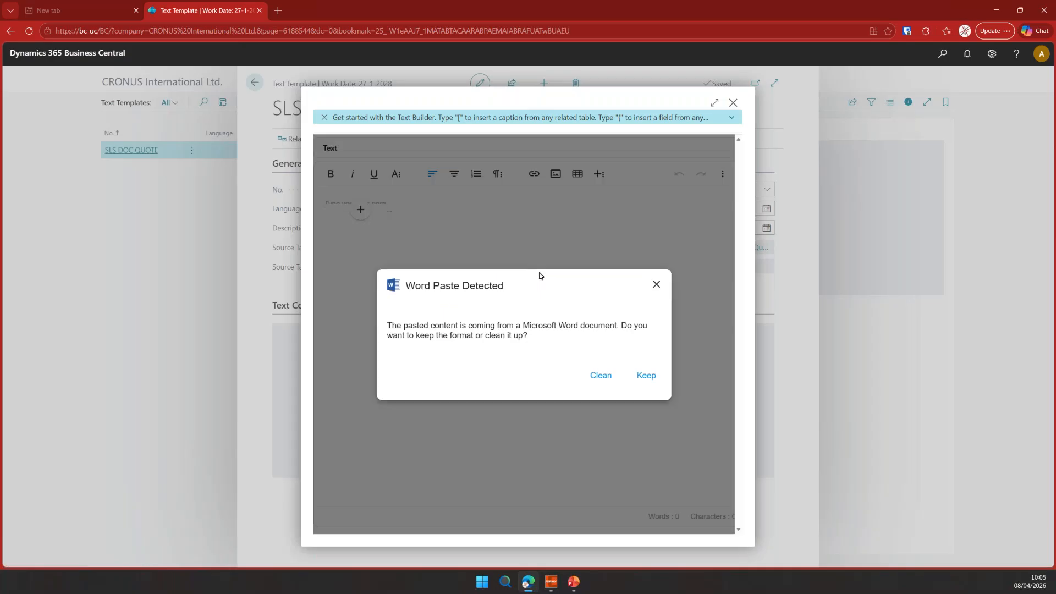
{"action": "left_click", "coordinate": [600, 375]}
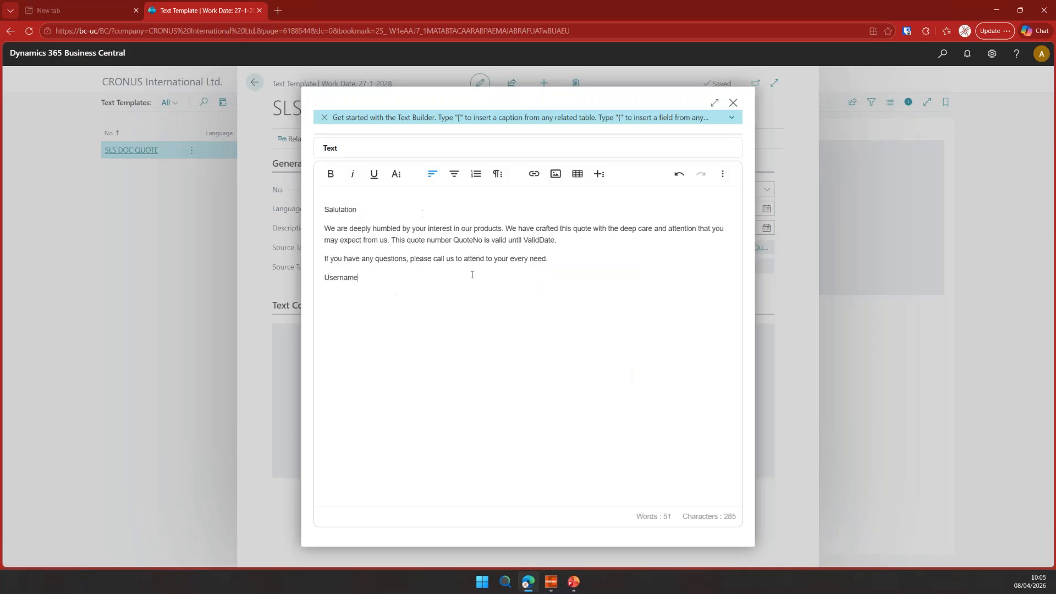
Replace the Salutation placeholder in the quote text with the CurrText.Salutation field
{"action": "double_click", "coordinate": [331, 209]}
{"action": "type", "text": "{salu"}
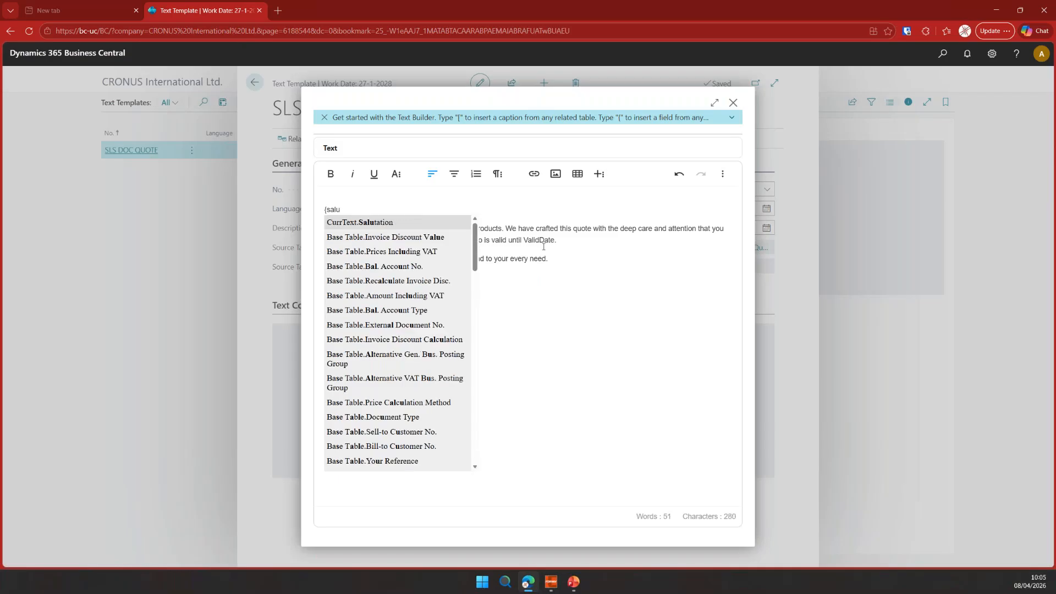
{"action": "key", "text": "Return"}
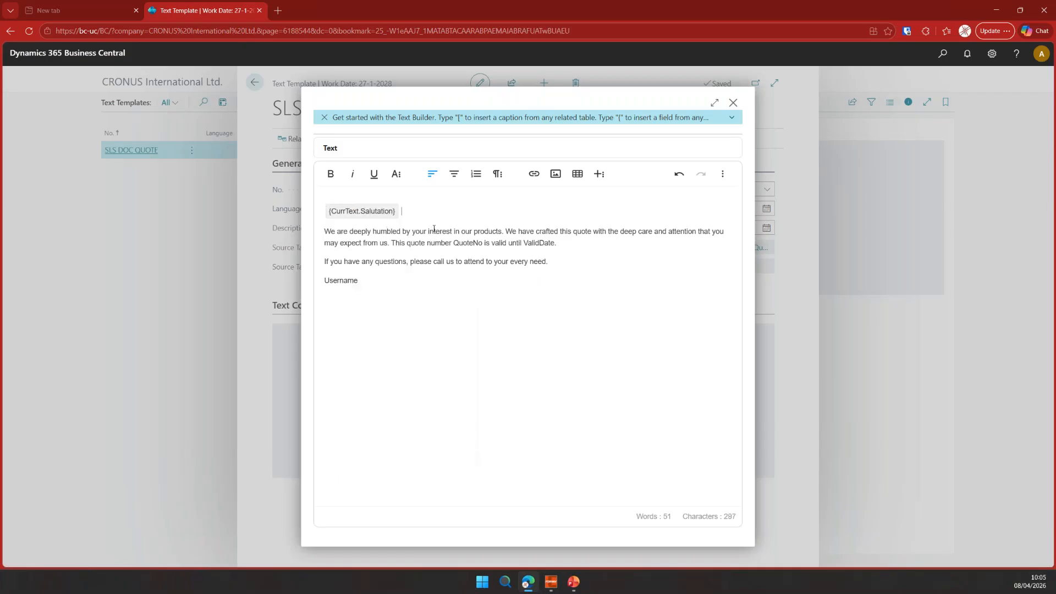
Replace the QuoteNo placeholder in the quote text with the Base Table.No. field
{"action": "double_click", "coordinate": [475, 241]}
{"action": "type", "text": "{"}
{"action": "key", "text": "Down"}
{"action": "key", "text": "Down"}
{"action": "key", "text": "Return"}
Replace the ValidDate placeholder in the quote text with the Base Table.Quote Valid To Date field
{"action": "double_click", "coordinate": [578, 246]}
{"action": "type", "text": "{"}
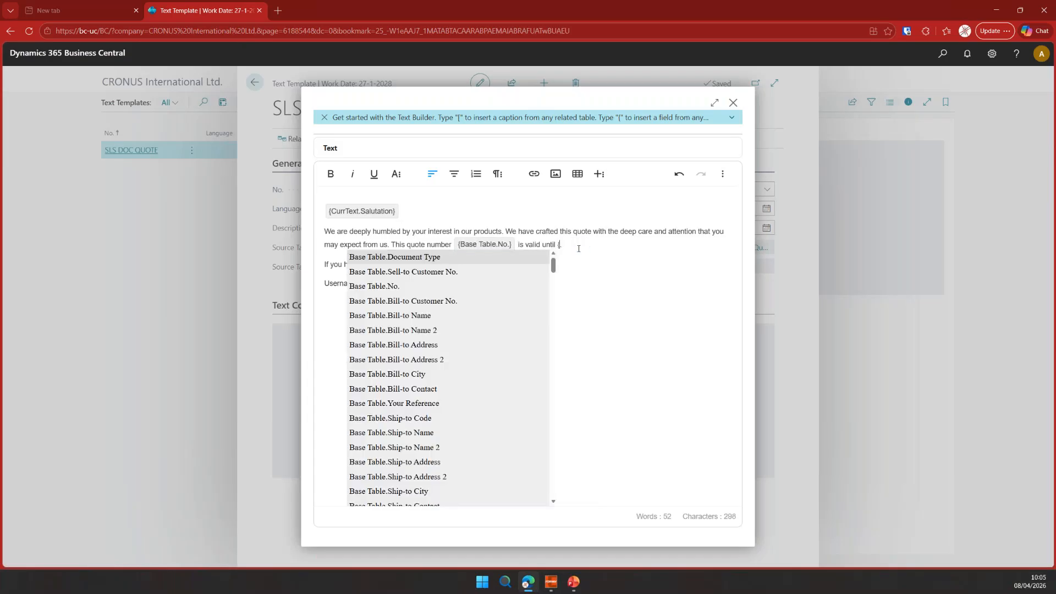
{"action": "type", "text": "valid"}
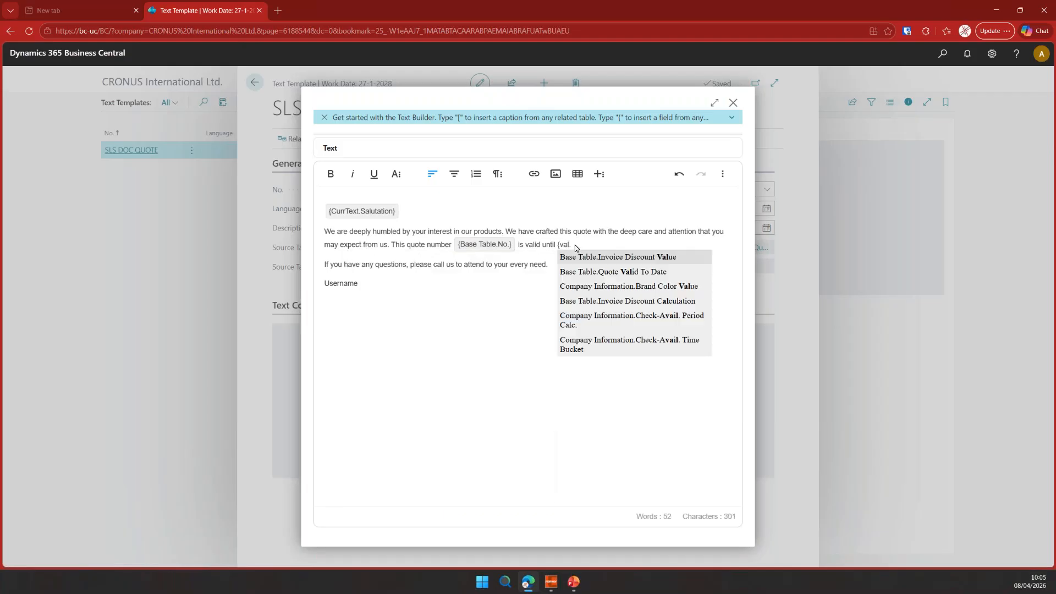
{"action": "left_click", "coordinate": [596, 259]}
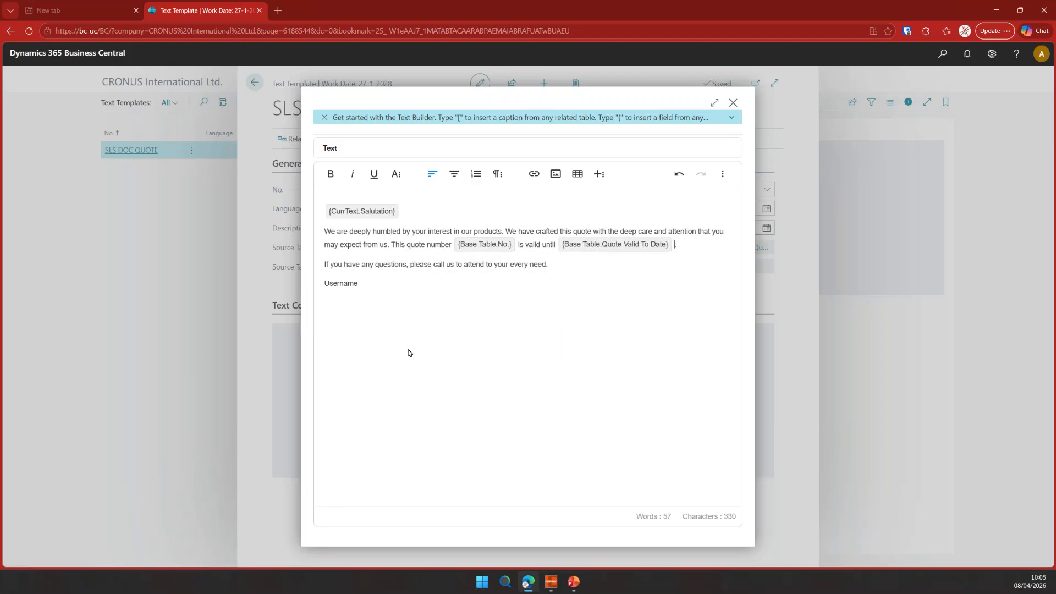
Replace the Username placeholder in the quote text with the CurrText.User Name field and close the HTML editor
{"action": "double_click", "coordinate": [350, 284]}
{"action": "key", "text": "BackSpace"}
{"action": "type", "text": "{"}
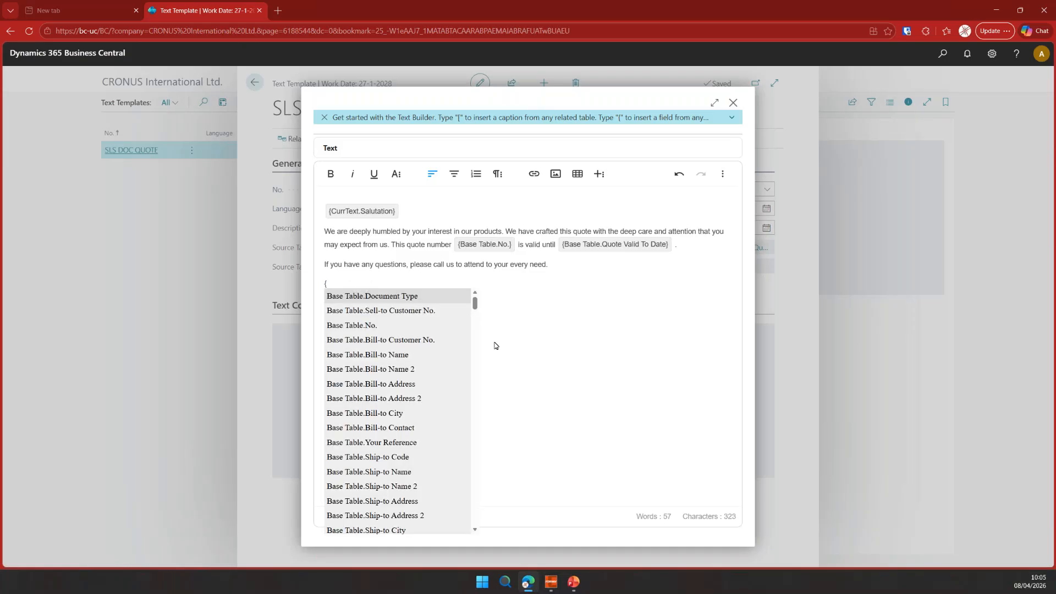
{"action": "type", "text": "user"}
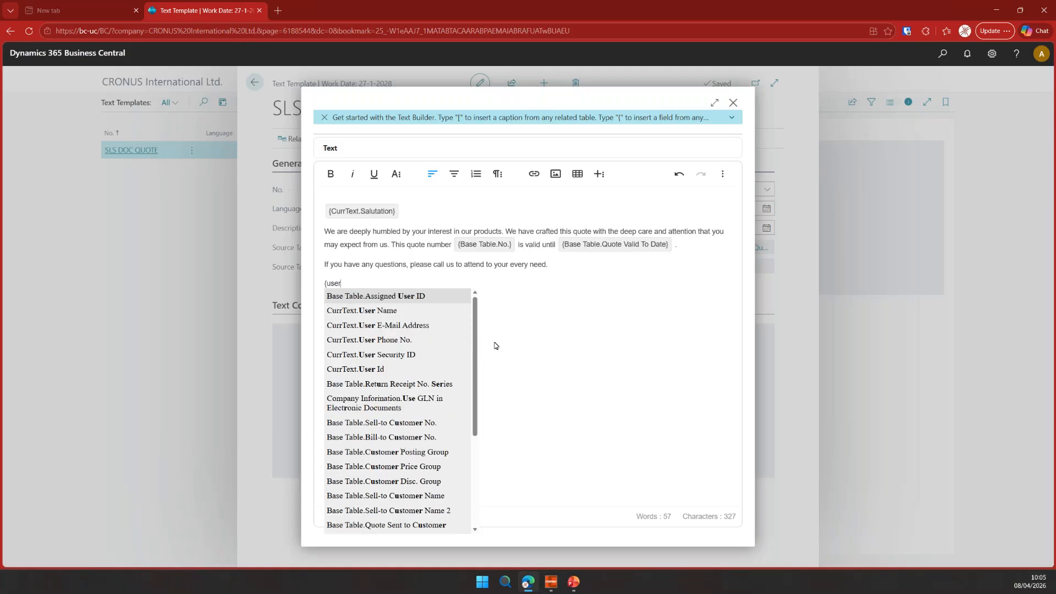
{"action": "left_click", "coordinate": [408, 311]}
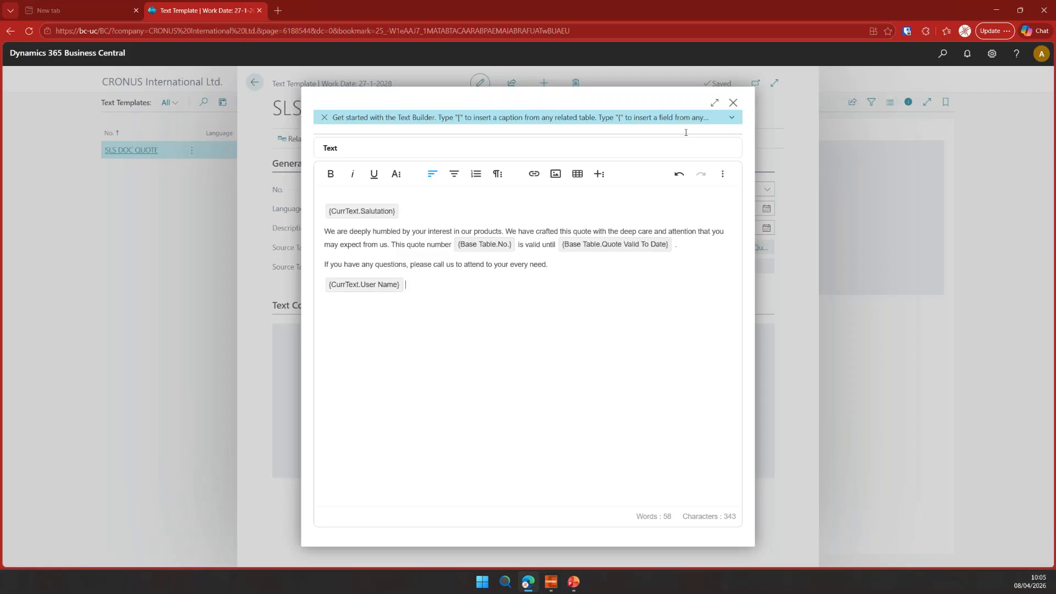
{"action": "left_click", "coordinate": [733, 103]}
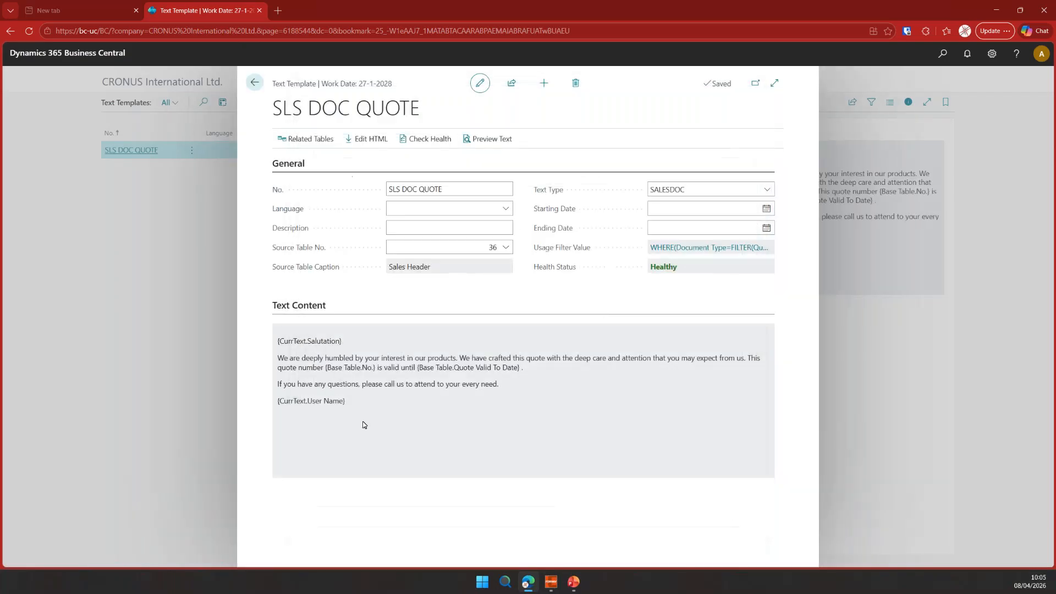
Preview the template's text for a Sales Header of Document Type Quote, and return to the list of text templates
{"action": "left_click", "coordinate": [491, 139]}
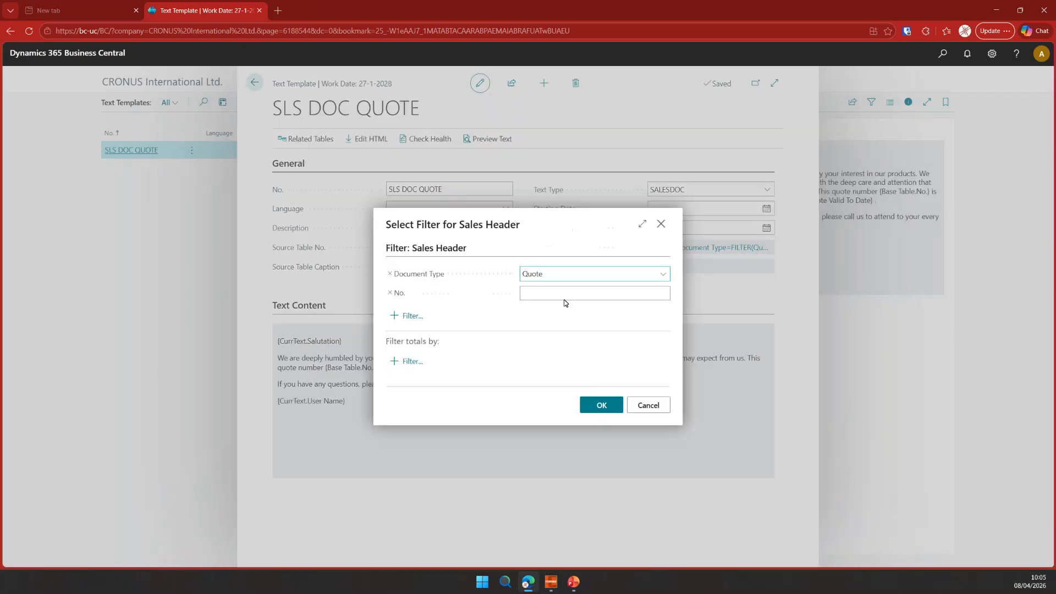
{"action": "left_click", "coordinate": [603, 405]}
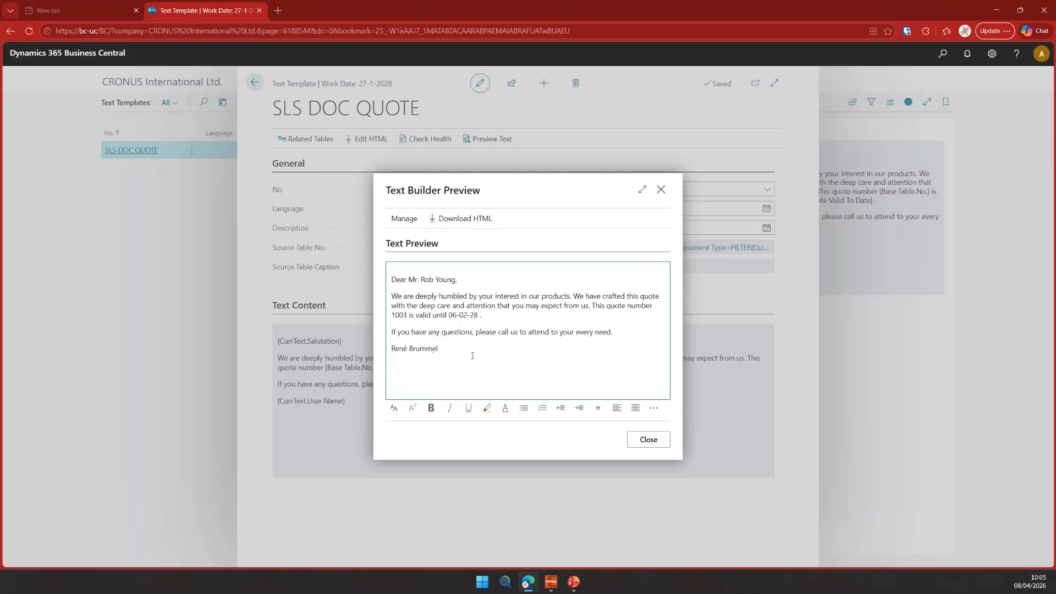
{"action": "left_click", "coordinate": [646, 440]}
{"action": "left_click", "coordinate": [255, 82]}
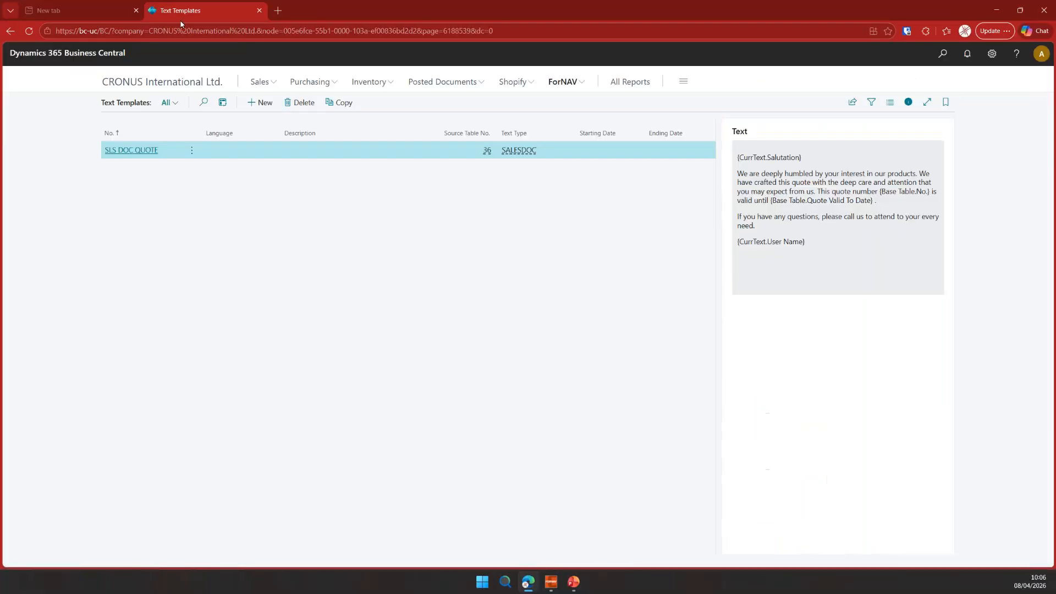
Open the sales quote for Candoxy Canada Inc
{"action": "left_click", "coordinate": [264, 87]}
{"action": "left_click", "coordinate": [134, 117]}
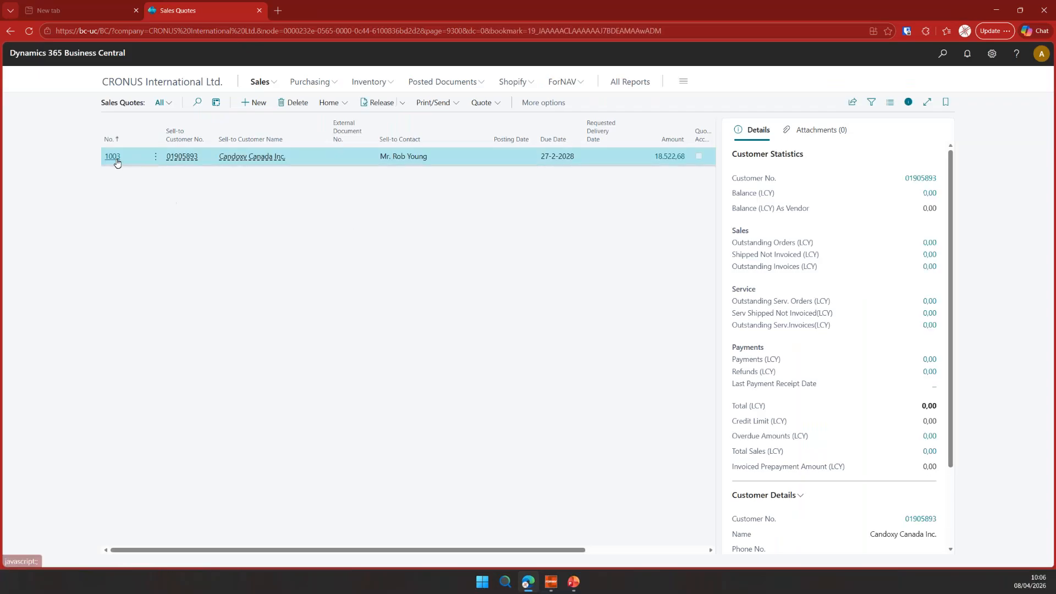
{"action": "left_click", "coordinate": [116, 159]}
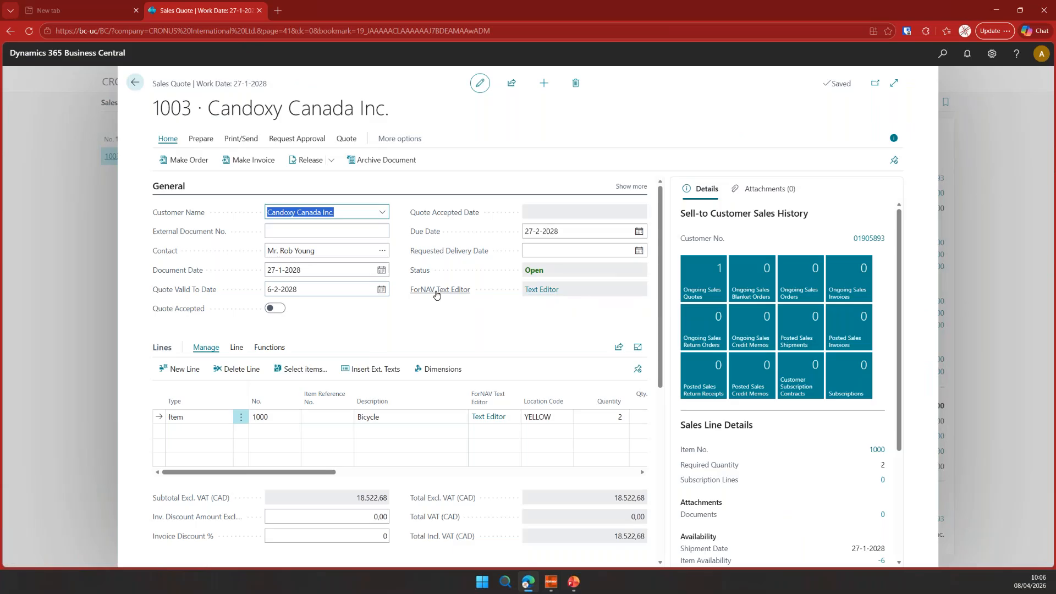
{"action": "left_click", "coordinate": [398, 312]}
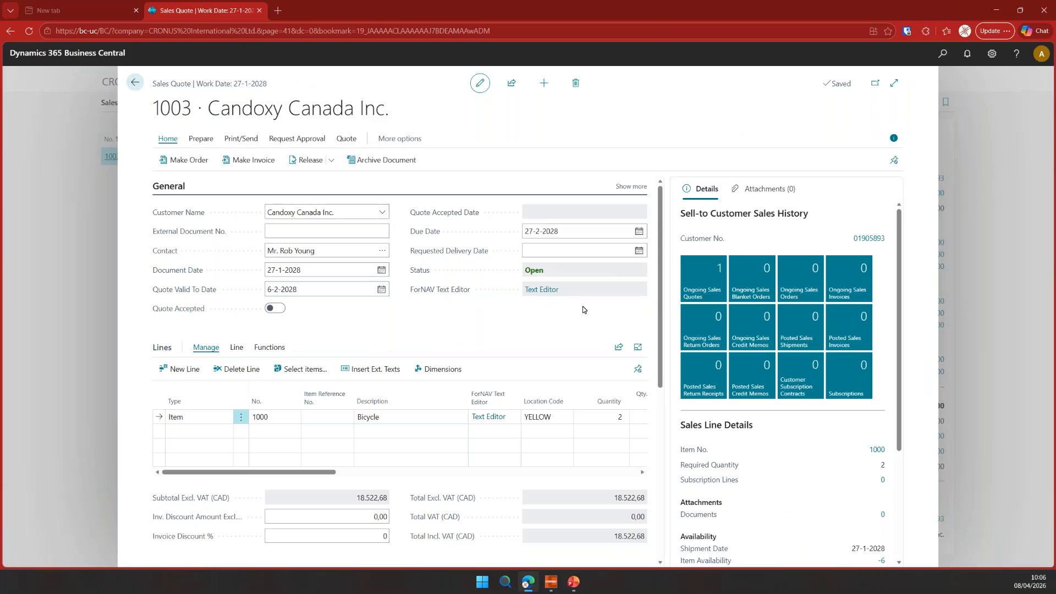
Open the quote header's ForNAV text editor without choosing a template, and close it without entering text
{"action": "left_click", "coordinate": [537, 294]}
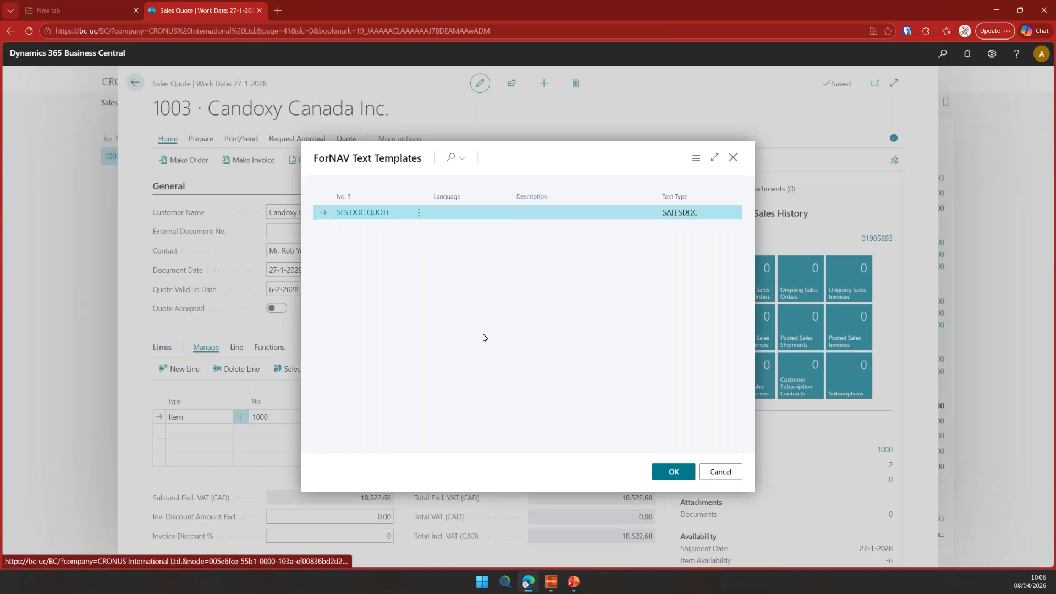
{"action": "left_click", "coordinate": [717, 472]}
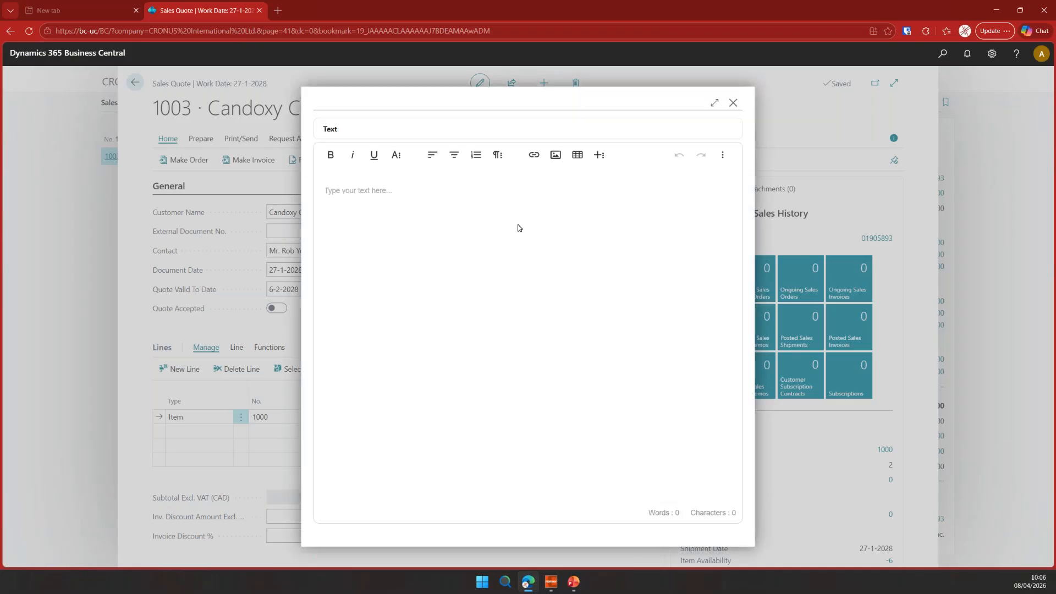
{"action": "left_click", "coordinate": [426, 184]}
{"action": "left_click", "coordinate": [733, 104]}
Fill the quote header's ForNAV text from the SLS DOC QUOTE template and make the words "deeply humbled" bold
{"action": "left_click", "coordinate": [551, 293]}
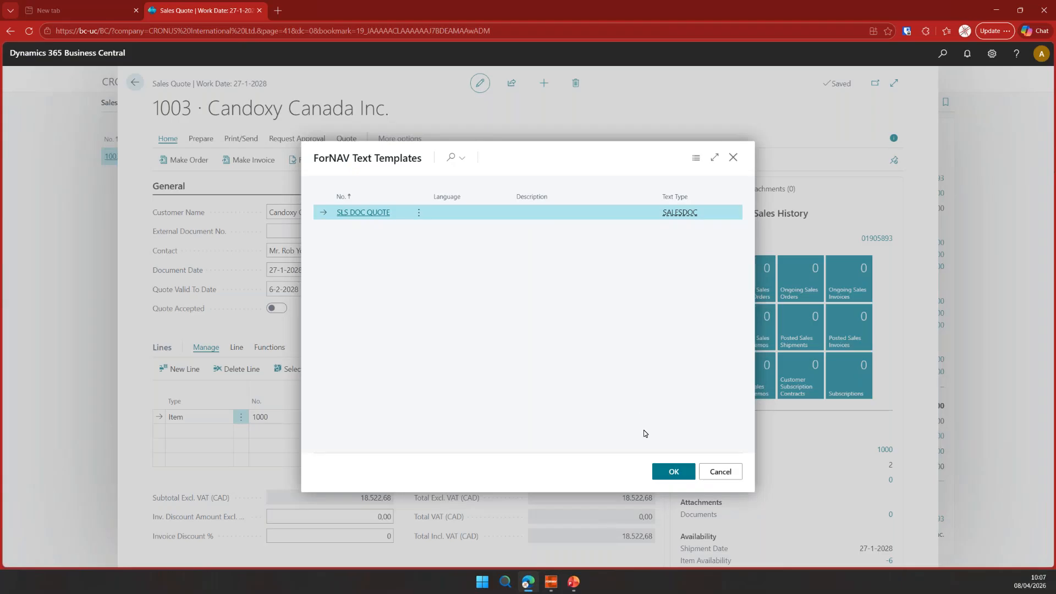
{"action": "left_click", "coordinate": [675, 472]}
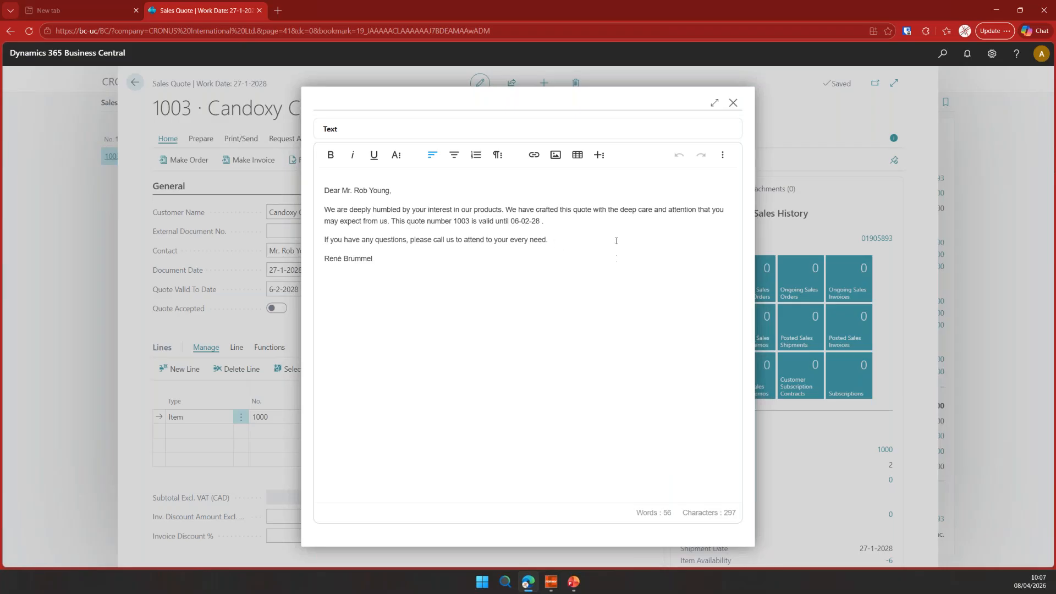
{"action": "left_click_drag", "start_coordinate": [351, 210], "coordinate": [400, 209]}
{"action": "key", "text": "ctrl+b"}
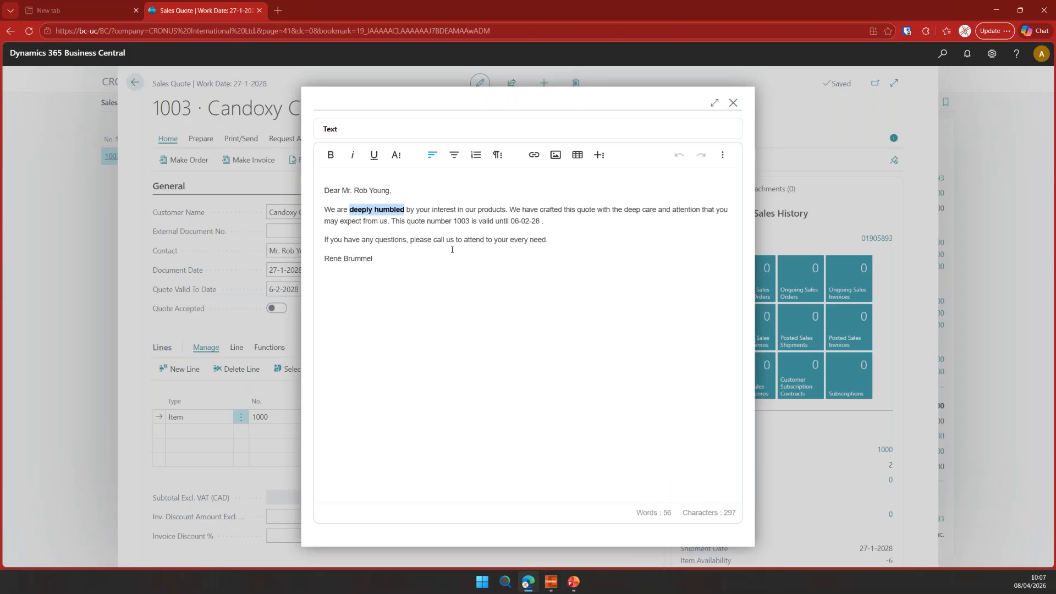
Add the paragraph "We have you a good price, please buy!" above the signature in the header text and close the editor
{"action": "left_click", "coordinate": [621, 242]}
{"action": "key", "text": "Return"}
{"action": "key", "text": "Return"}
{"action": "type", "text": "We have"}
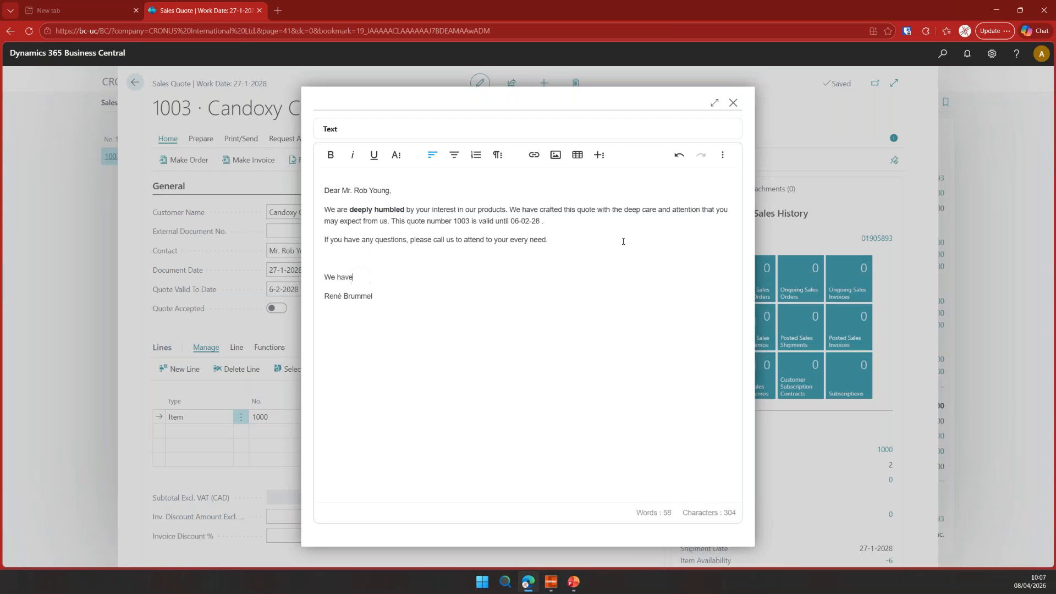
{"action": "type", "text": " you a good price, please b"}
{"action": "key", "text": "BackSpace"}
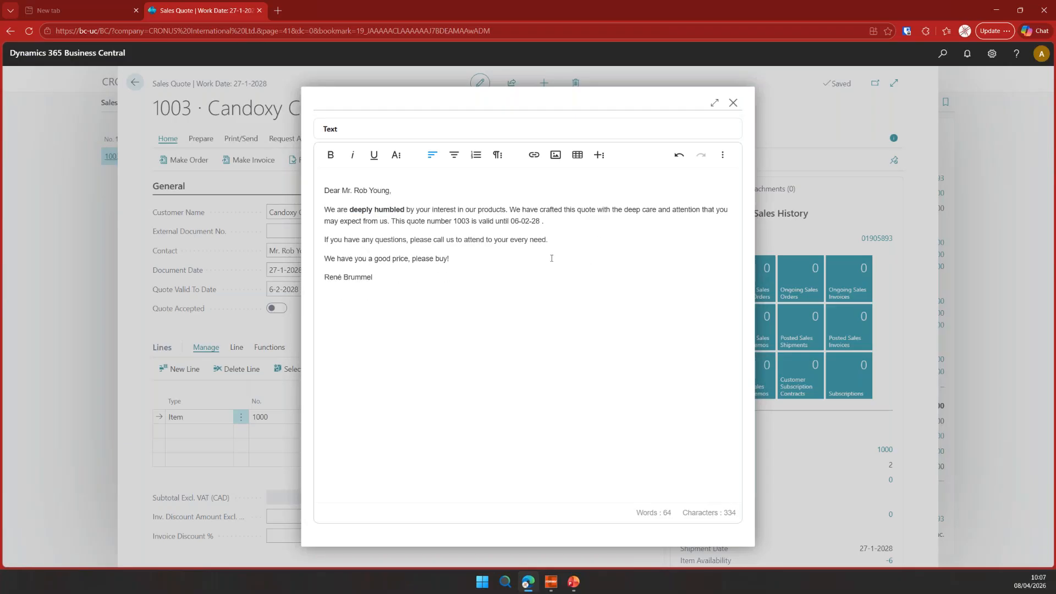
{"action": "left_click", "coordinate": [733, 104]}
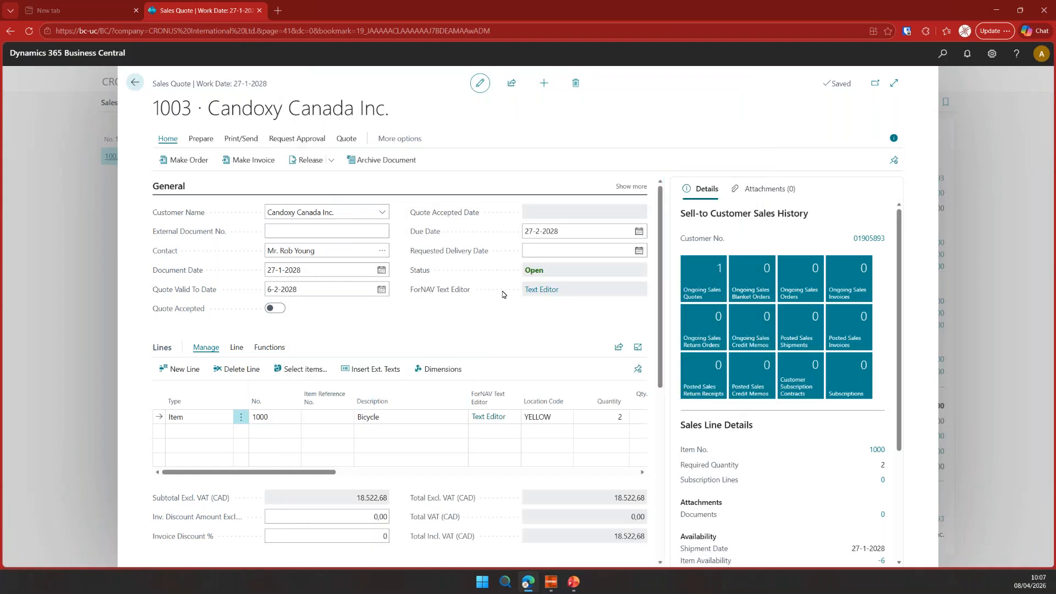
Paste "Our most modern offering!" into the Bicycle line's ForNAV text with the Word formatting cleaned up, and start a new line below
{"action": "left_click", "coordinate": [392, 416]}
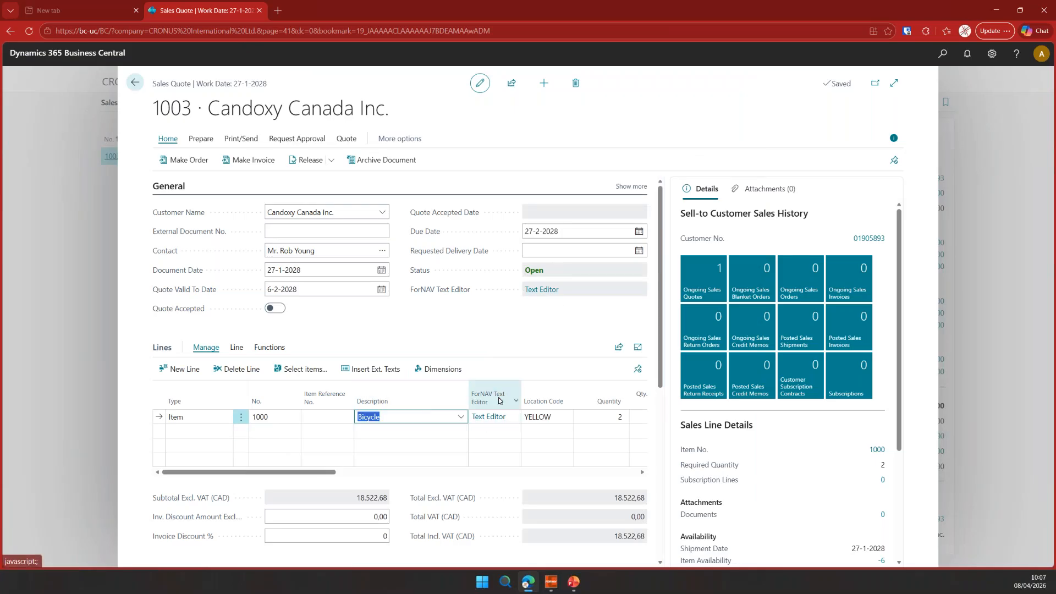
{"action": "left_click", "coordinate": [500, 419]}
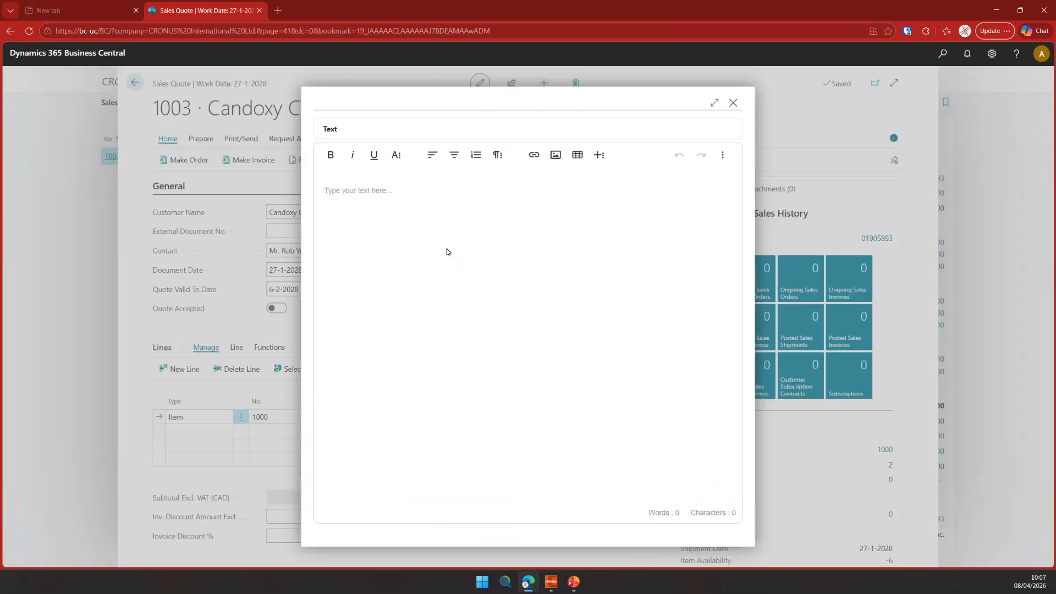
{"action": "left_click", "coordinate": [414, 197]}
{"action": "key", "text": "alt+Tab"}
{"action": "key", "text": "alt+Tab"}
{"action": "left_click", "coordinate": [405, 190]}
{"action": "key", "text": "ctrl+v"}
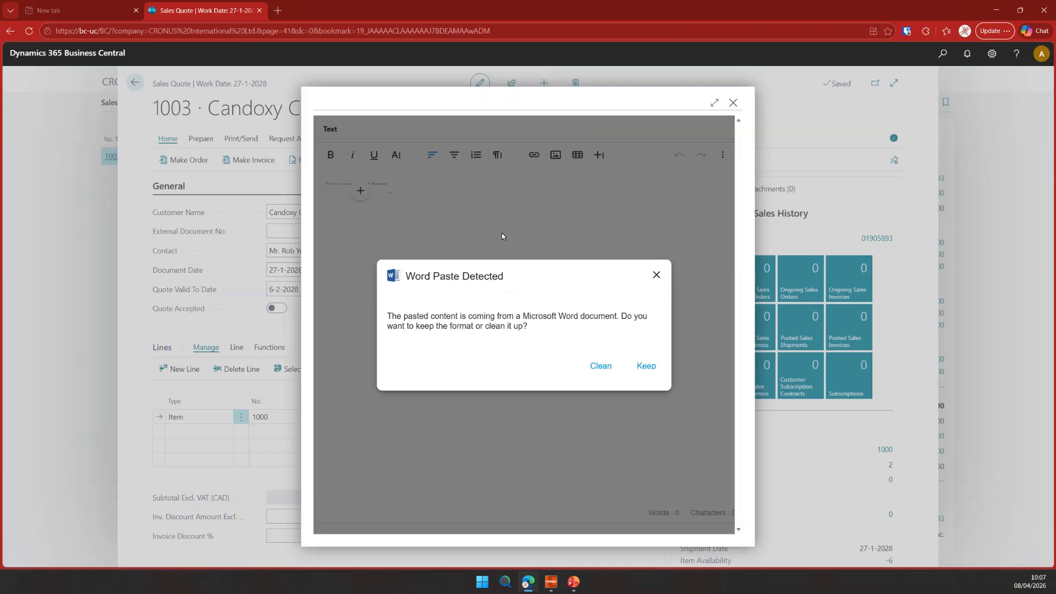
{"action": "left_click", "coordinate": [601, 366]}
{"action": "key", "text": "BackSpace"}
{"action": "key", "text": "Return"}
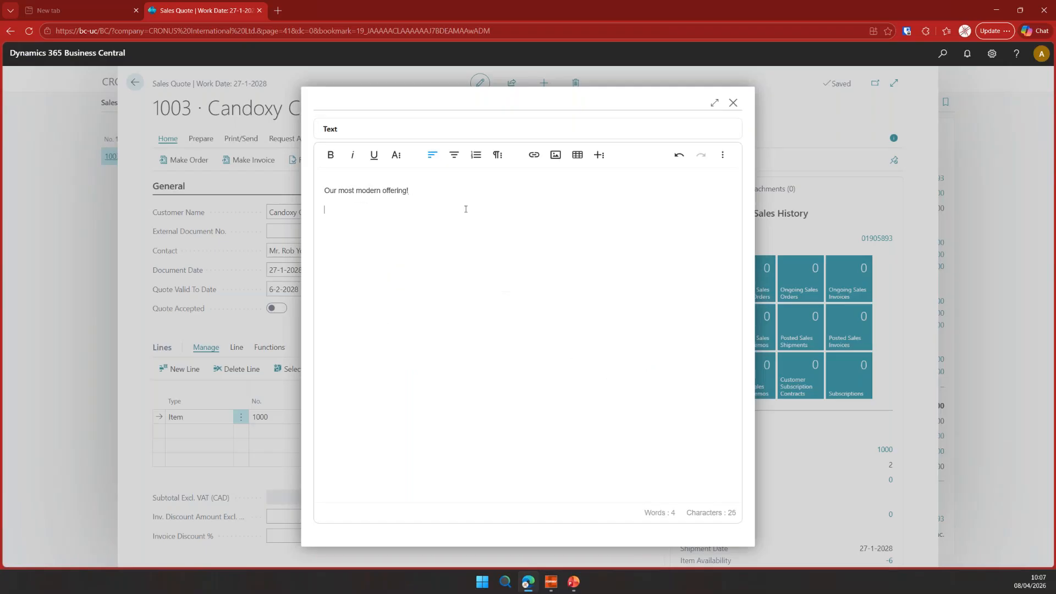
Paste the copied bicycle picture below the text of the Bicycle line and align it left
{"action": "key", "text": "alt+Tab"}
{"action": "left_click", "coordinate": [350, 271]}
{"action": "key", "text": "ctrl+v"}
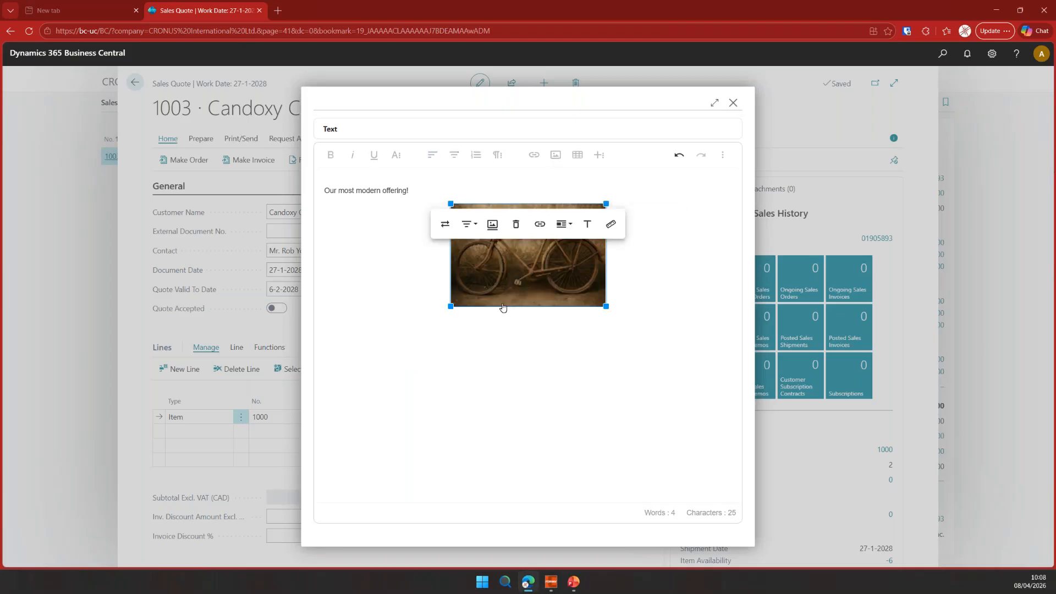
{"action": "left_click", "coordinate": [476, 229]}
{"action": "left_click", "coordinate": [468, 246]}
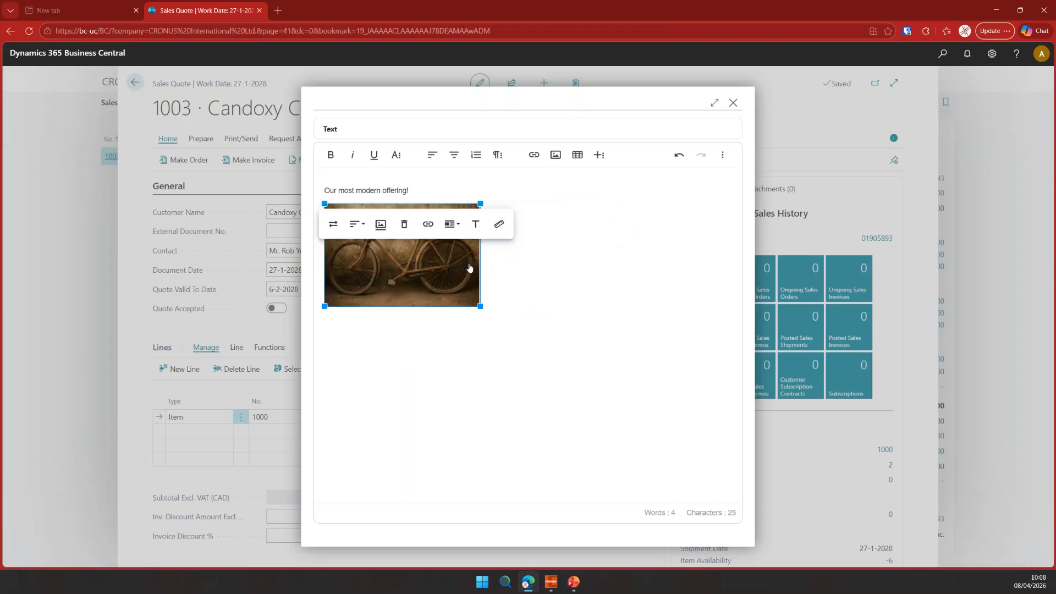
Shrink the bicycle picture to a small thumbnail below the line text and close the text editor
{"action": "left_click_drag", "start_coordinate": [326, 205], "coordinate": [368, 238]}
{"action": "left_click", "coordinate": [368, 259]}
{"action": "left_click_drag", "start_coordinate": [325, 204], "coordinate": [366, 236]}
{"action": "left_click", "coordinate": [425, 273]}
{"action": "left_click", "coordinate": [423, 339]}
{"action": "left_click", "coordinate": [325, 203]}
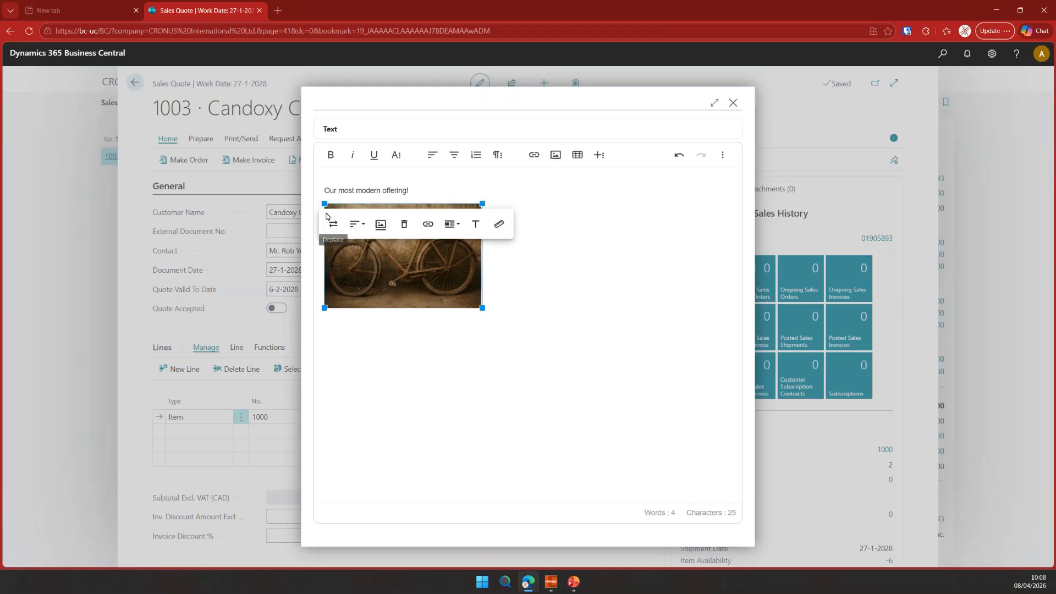
{"action": "left_click_drag", "start_coordinate": [325, 203], "coordinate": [384, 229]}
{"action": "left_click", "coordinate": [479, 305]}
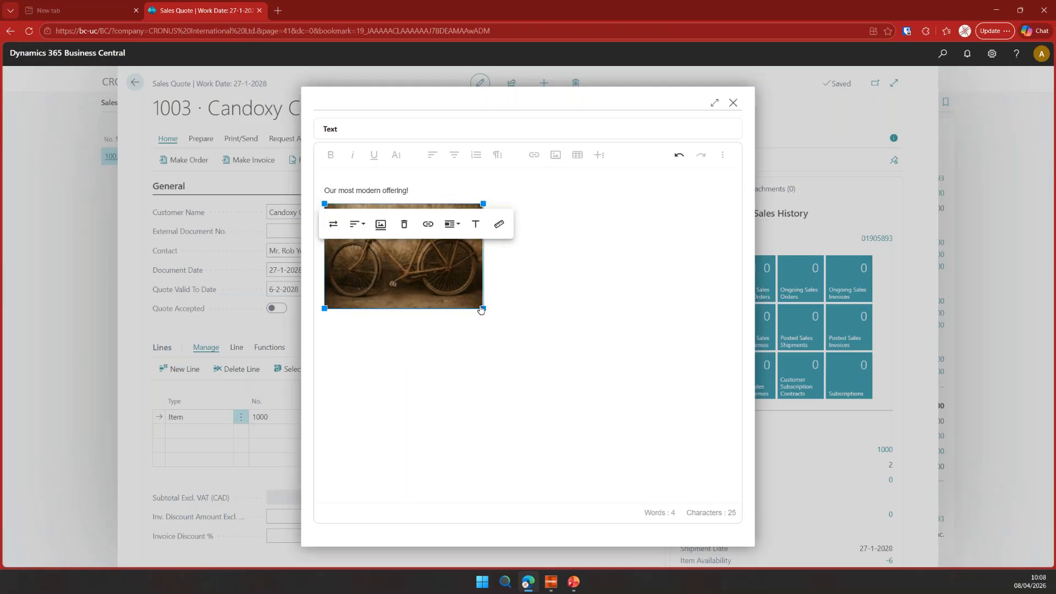
{"action": "left_click_drag", "start_coordinate": [480, 307], "coordinate": [522, 329]}
{"action": "left_click", "coordinate": [352, 224]}
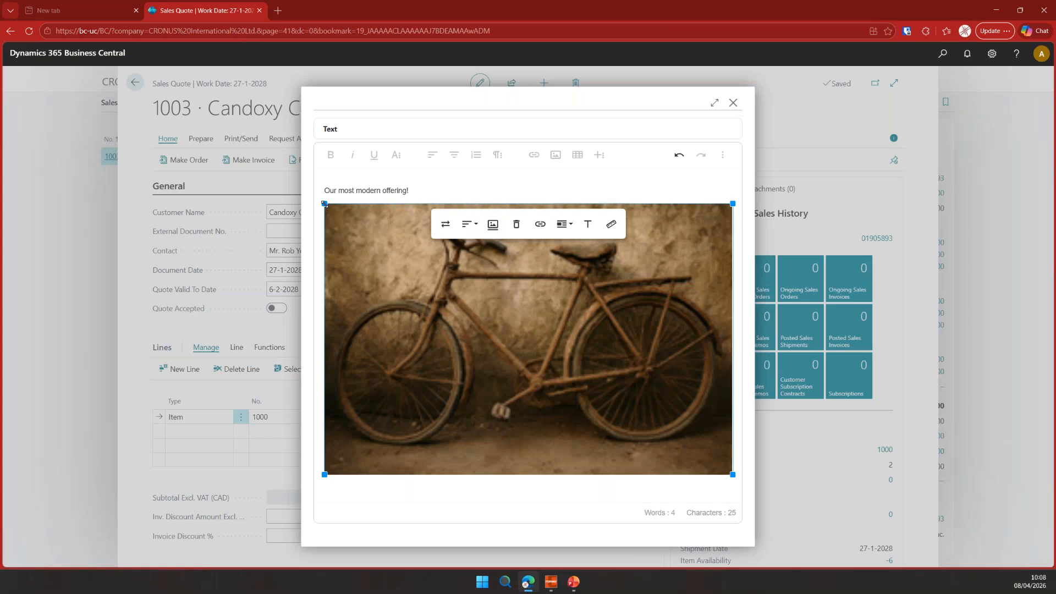
{"action": "left_click_drag", "start_coordinate": [323, 203], "coordinate": [393, 251]}
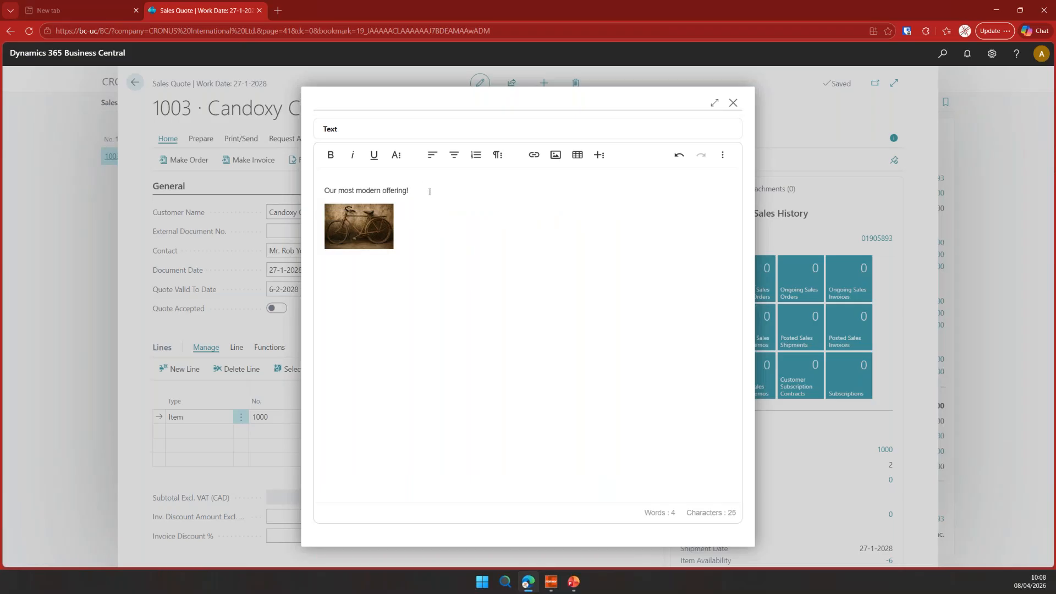
{"action": "left_click", "coordinate": [431, 230]}
{"action": "left_click", "coordinate": [734, 104]}
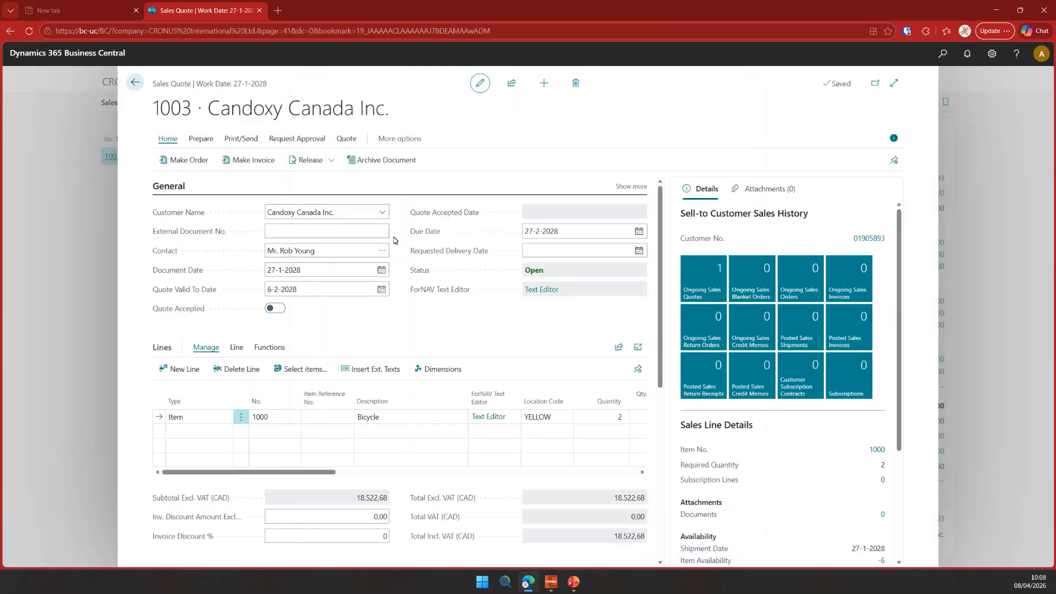
Leave the sales quote and open the list of ForNAV standard reports
{"action": "left_click", "coordinate": [136, 83]}
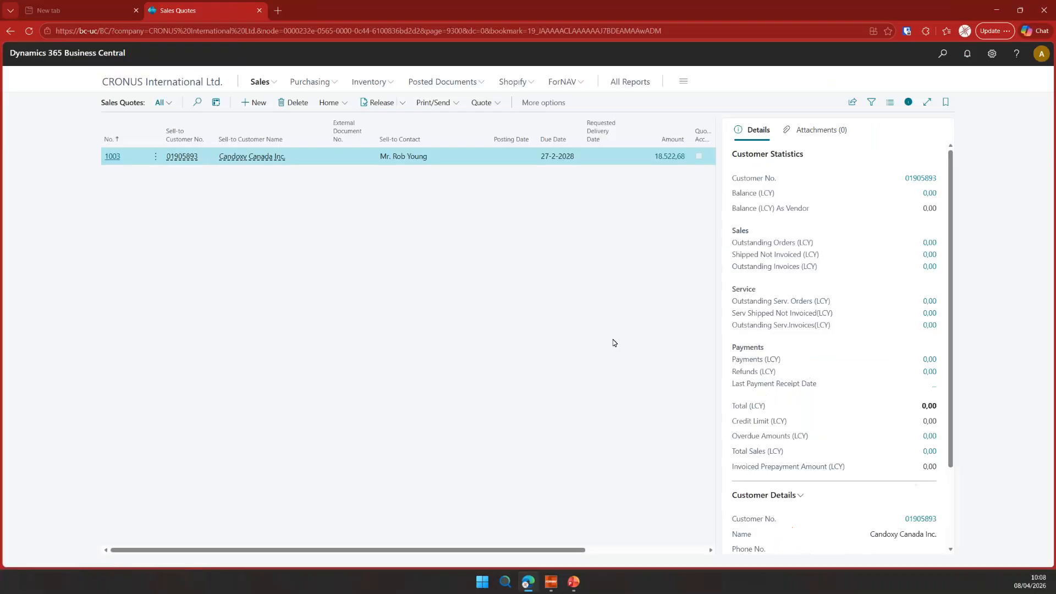
{"action": "left_click", "coordinate": [562, 79]}
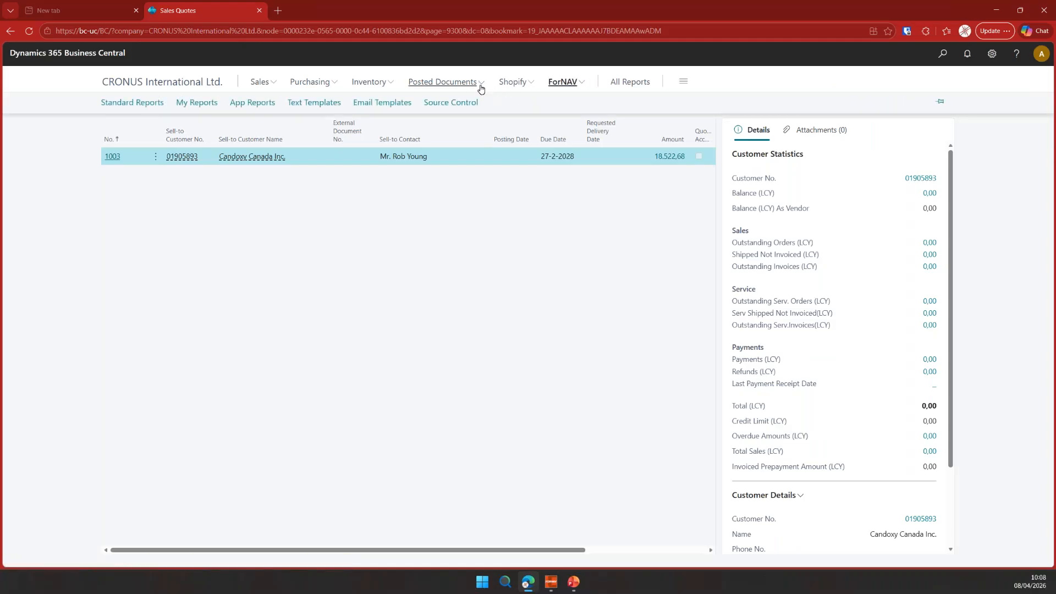
{"action": "left_click", "coordinate": [160, 107]}
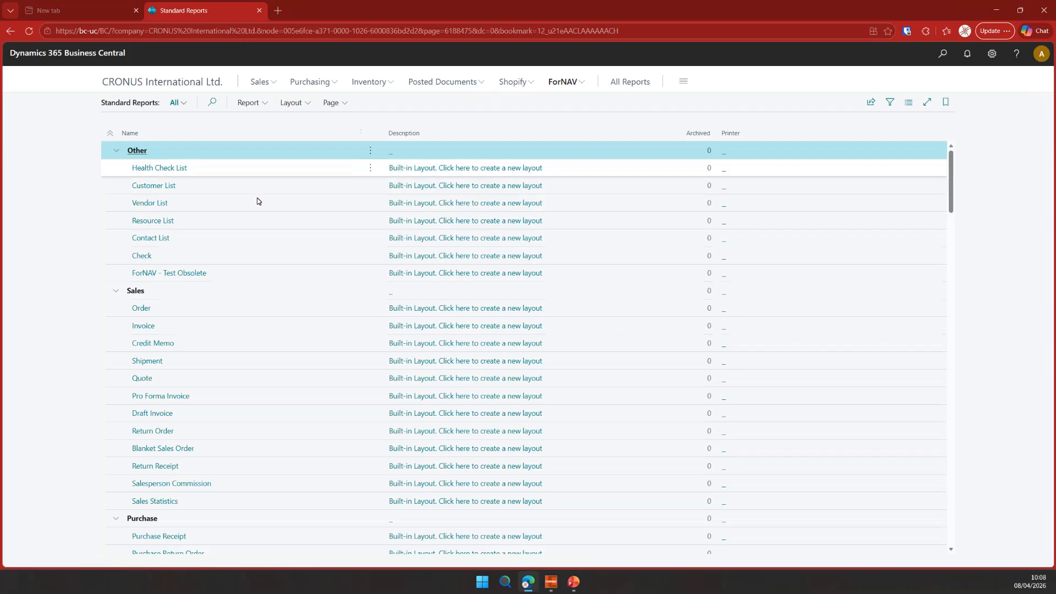
Create a new layout for the standard sales Quote report in the ForNAV designer and look through its sections
{"action": "left_click", "coordinate": [225, 379]}
{"action": "left_click", "coordinate": [422, 379]}
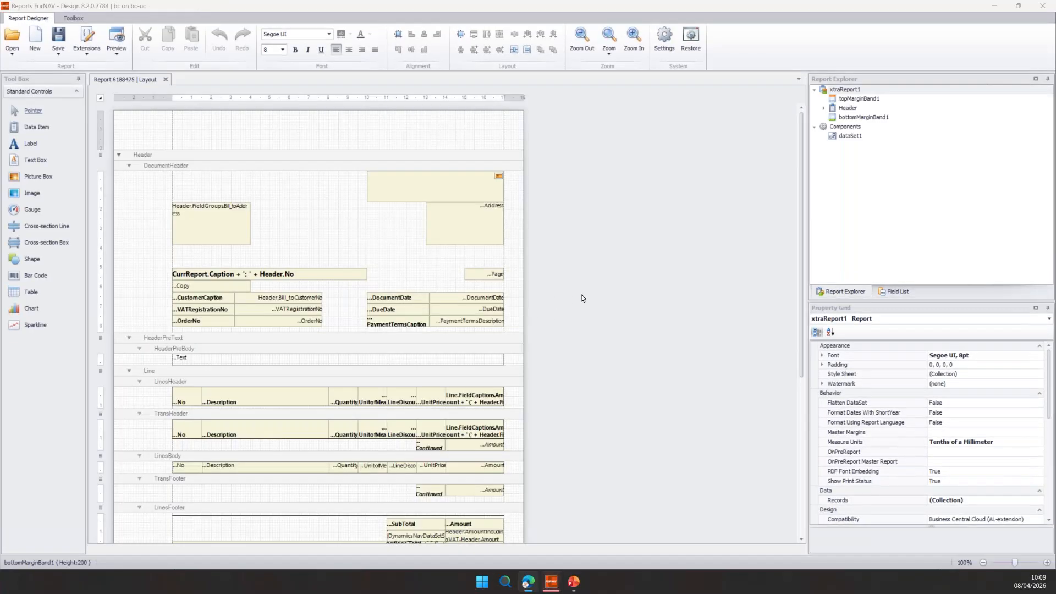
{"action": "scroll", "coordinate": [311, 324], "scroll_direction": "down", "scroll_amount": 2}
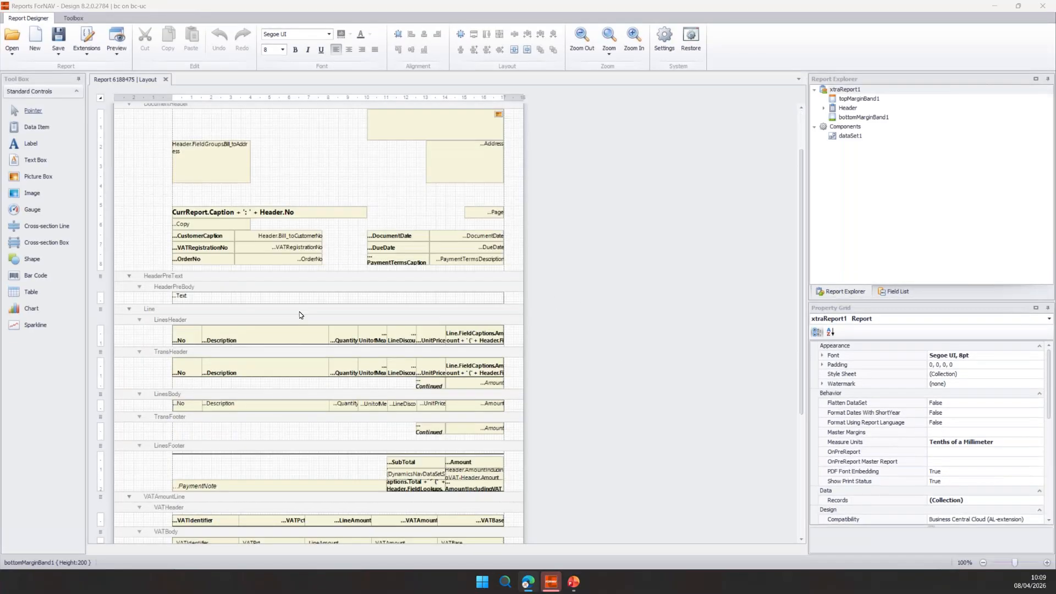
{"action": "left_click", "coordinate": [203, 274]}
{"action": "scroll", "coordinate": [248, 473], "scroll_direction": "down", "scroll_amount": 4}
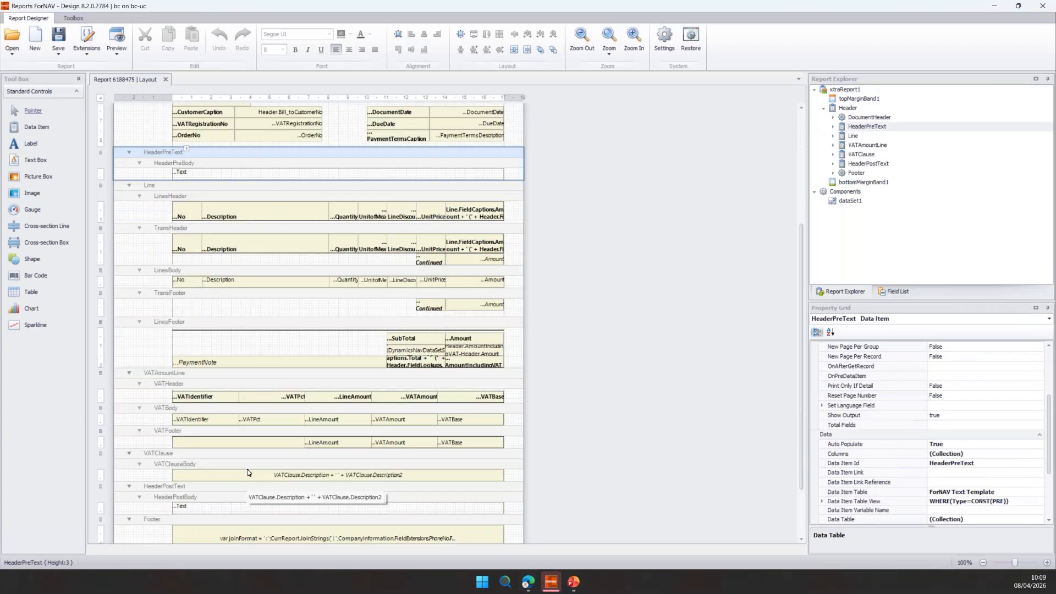
{"action": "scroll", "coordinate": [249, 472], "scroll_direction": "down", "scroll_amount": 2}
{"action": "scroll", "coordinate": [547, 404], "scroll_direction": "up", "scroll_amount": 8}
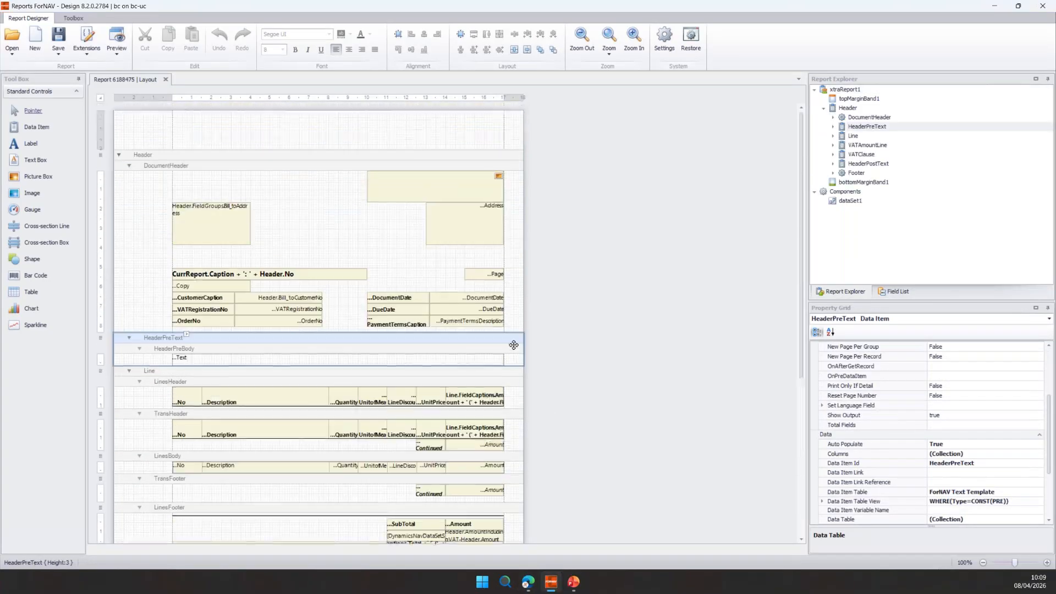
Insert the Entity Text template into the Header data item of the quote layout
{"action": "left_click", "coordinate": [465, 155]}
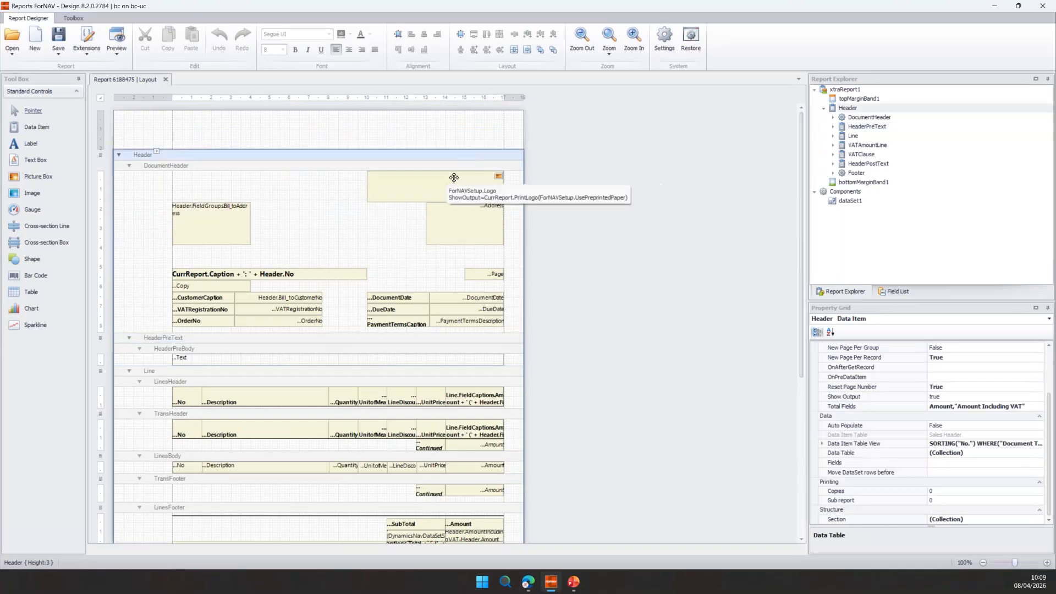
{"action": "right_click", "coordinate": [422, 156]}
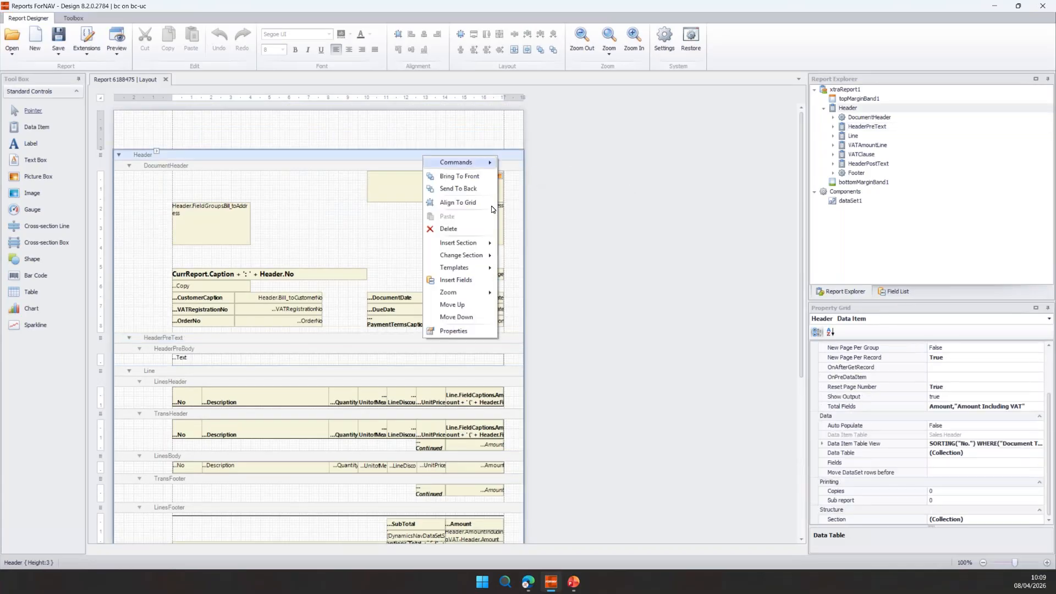
{"action": "mouse_move", "coordinate": [472, 269]}
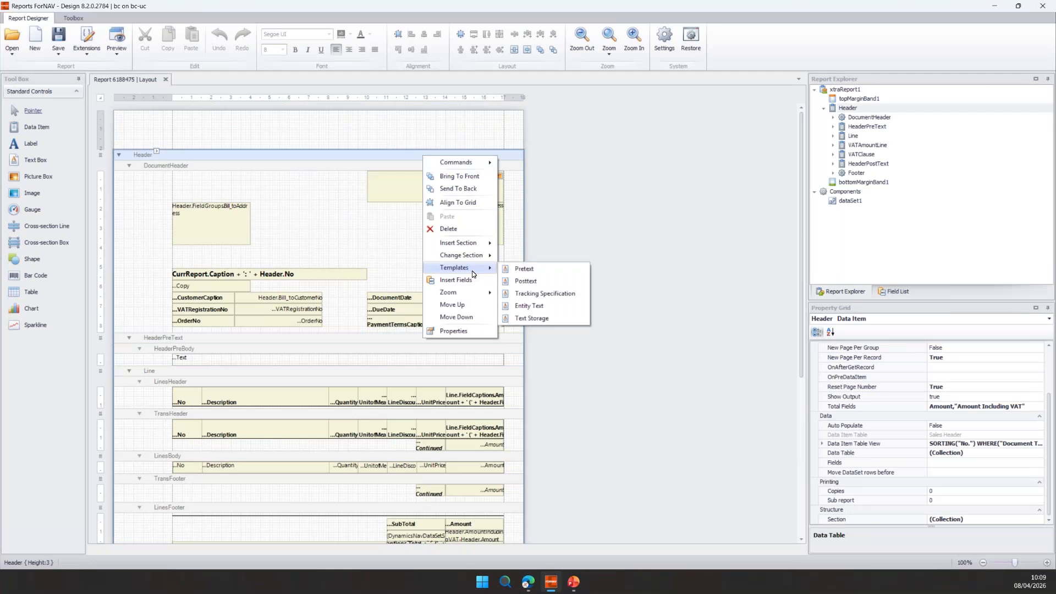
{"action": "left_click", "coordinate": [530, 306]}
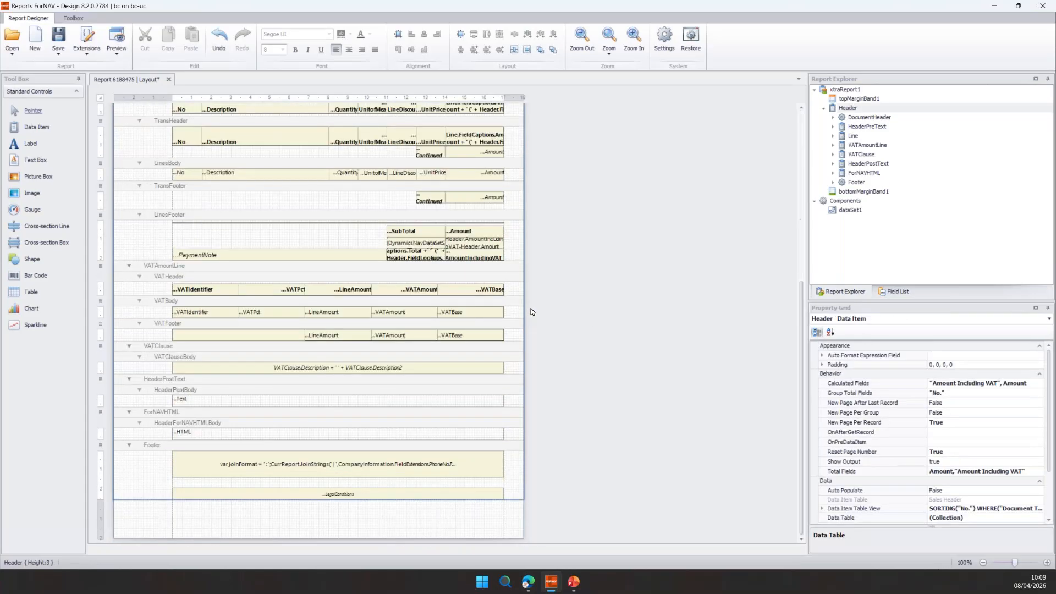
Examine the property settings of the ForNAVHTML data item, its HeaderForNAVHTMLBody section and the HTML text box
{"action": "left_click", "coordinate": [406, 414]}
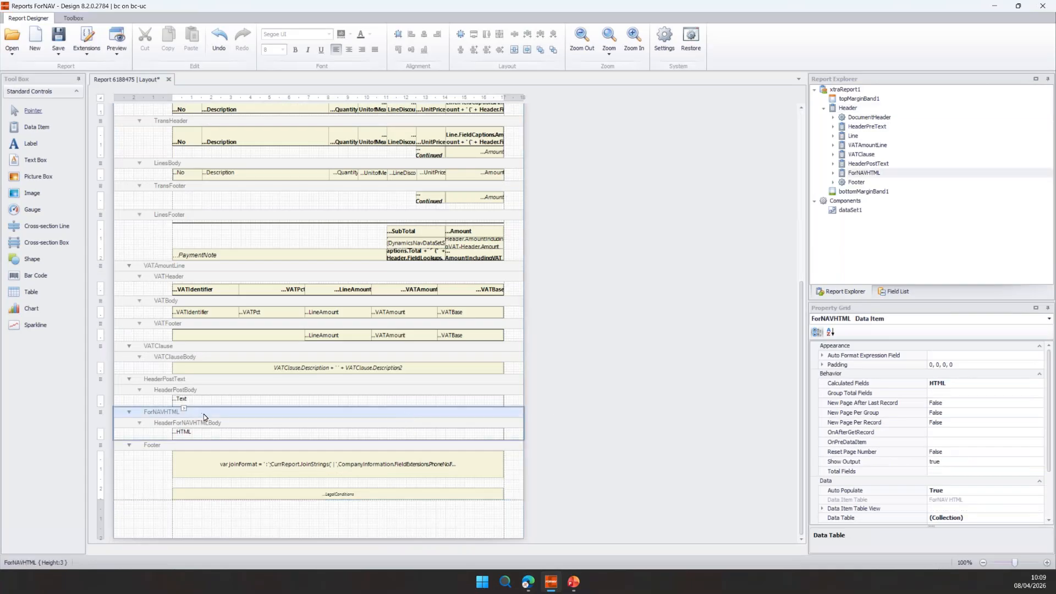
{"action": "scroll", "coordinate": [929, 415], "scroll_direction": "down", "scroll_amount": 2}
{"action": "left_click", "coordinate": [914, 425]}
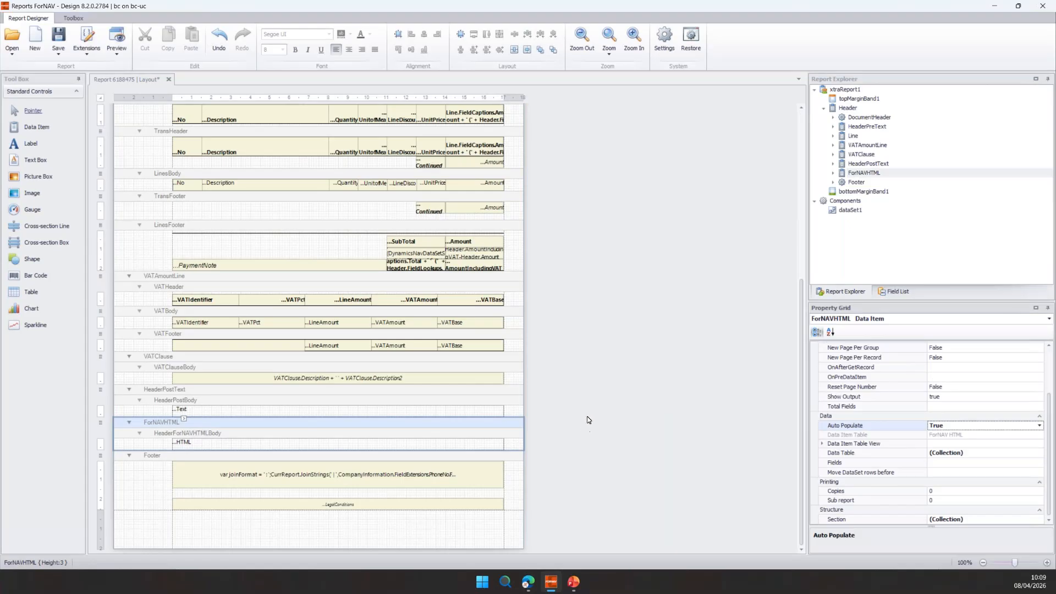
{"action": "left_click", "coordinate": [226, 434]}
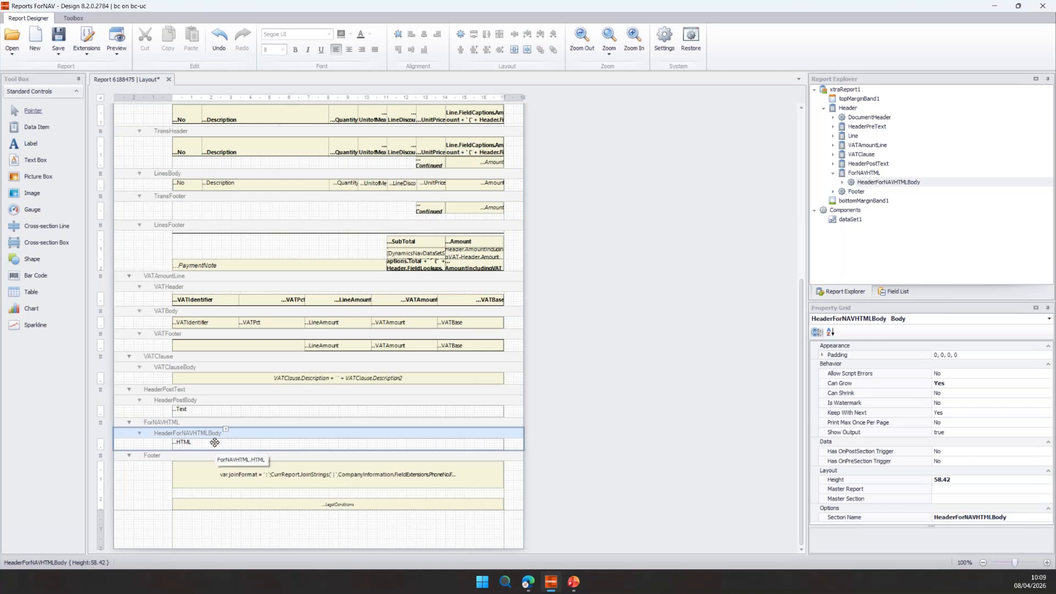
{"action": "left_click", "coordinate": [214, 442]}
{"action": "scroll", "coordinate": [984, 452], "scroll_direction": "down", "scroll_amount": 4}
{"action": "scroll", "coordinate": [984, 451], "scroll_direction": "down", "scroll_amount": 1}
{"action": "left_click", "coordinate": [880, 382]}
{"action": "left_click_drag", "start_coordinate": [1047, 443], "coordinate": [1051, 424]}
{"action": "scroll", "coordinate": [1025, 411], "scroll_direction": "up", "scroll_amount": 3}
{"action": "left_click", "coordinate": [870, 358]}
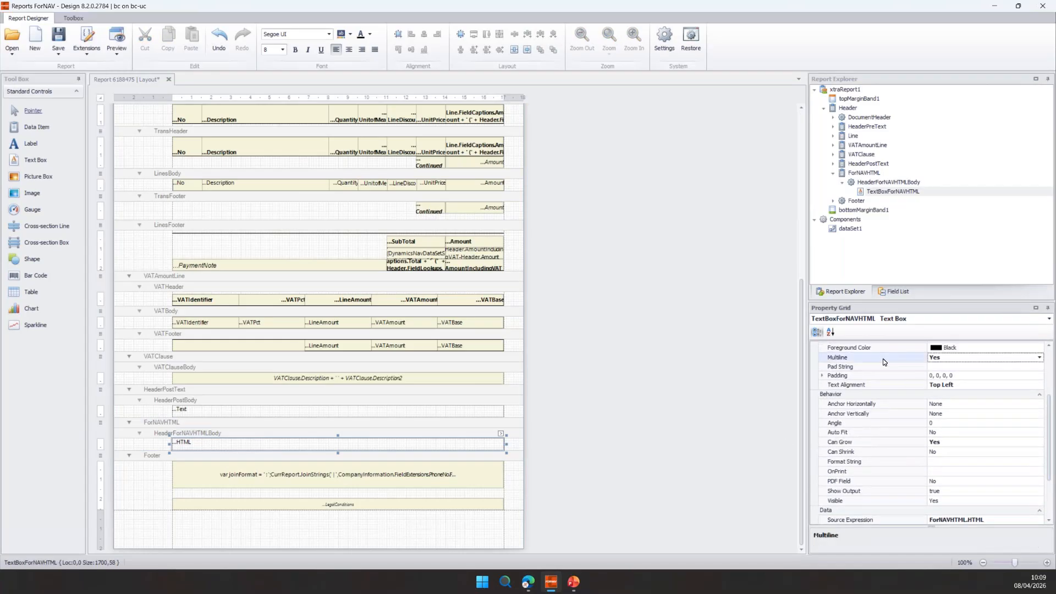
Move the ForNAVHTML data item up through the layout until it sits directly above HeaderPreText
{"action": "right_click", "coordinate": [482, 423]}
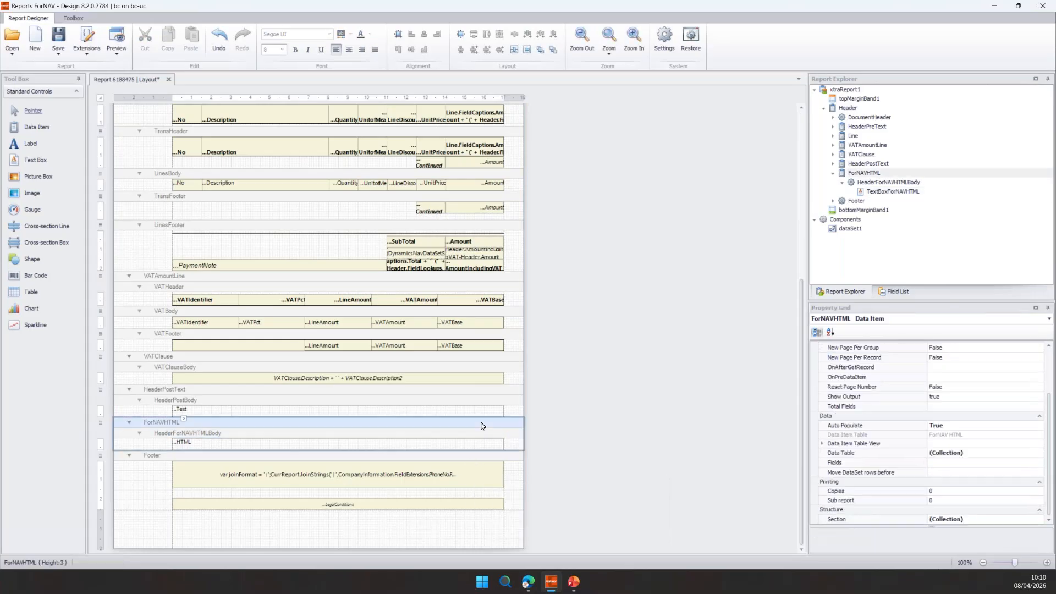
{"action": "left_click", "coordinate": [510, 389]}
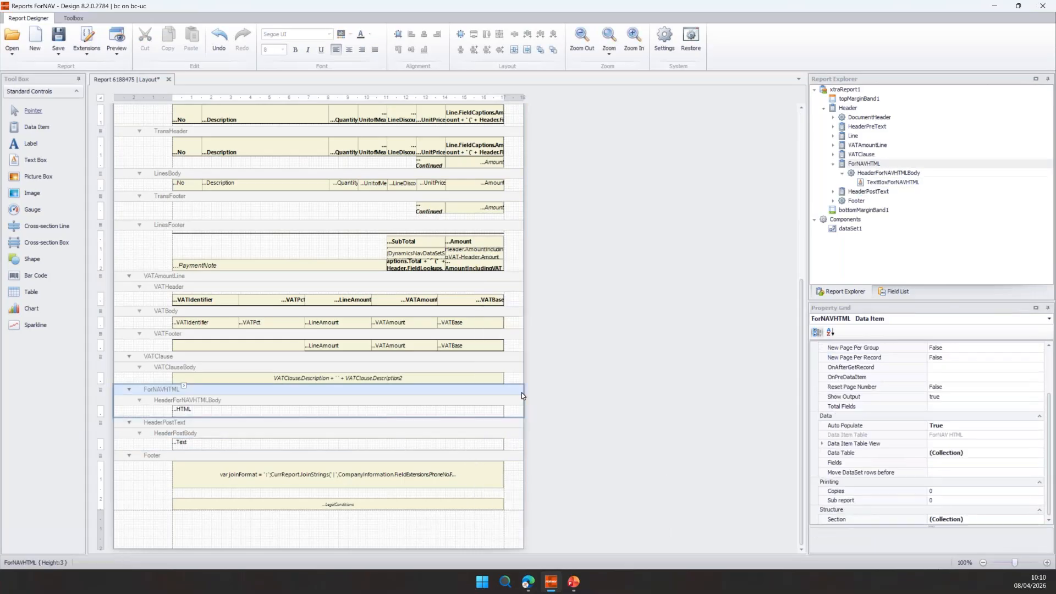
{"action": "right_click", "coordinate": [514, 390]}
{"action": "left_click", "coordinate": [559, 359]}
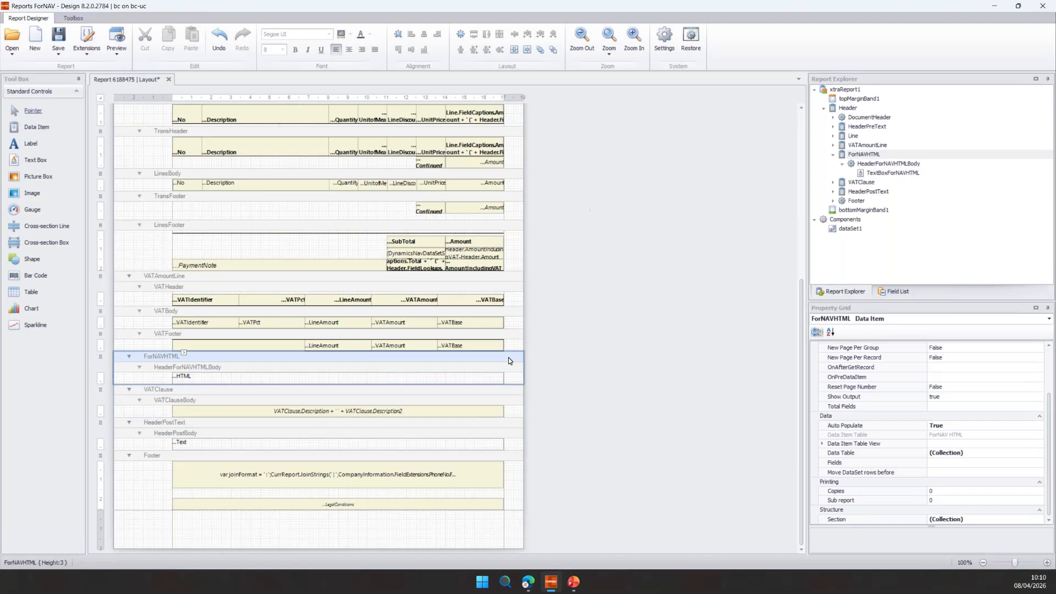
{"action": "right_click", "coordinate": [506, 358]}
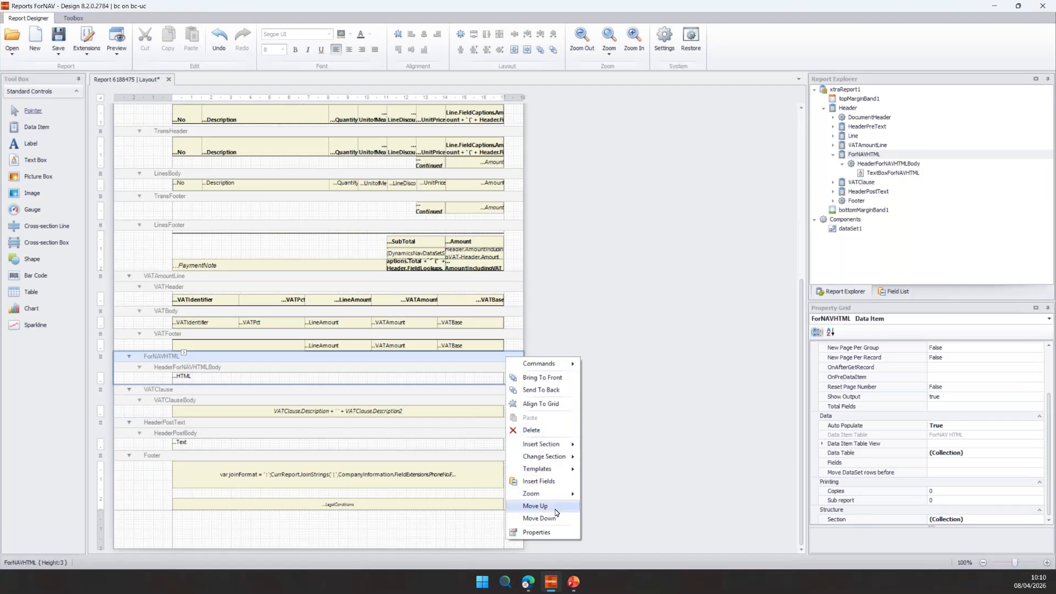
{"action": "left_click", "coordinate": [536, 505]}
{"action": "right_click", "coordinate": [489, 526]}
{"action": "left_click", "coordinate": [537, 495]}
{"action": "right_click", "coordinate": [483, 337]}
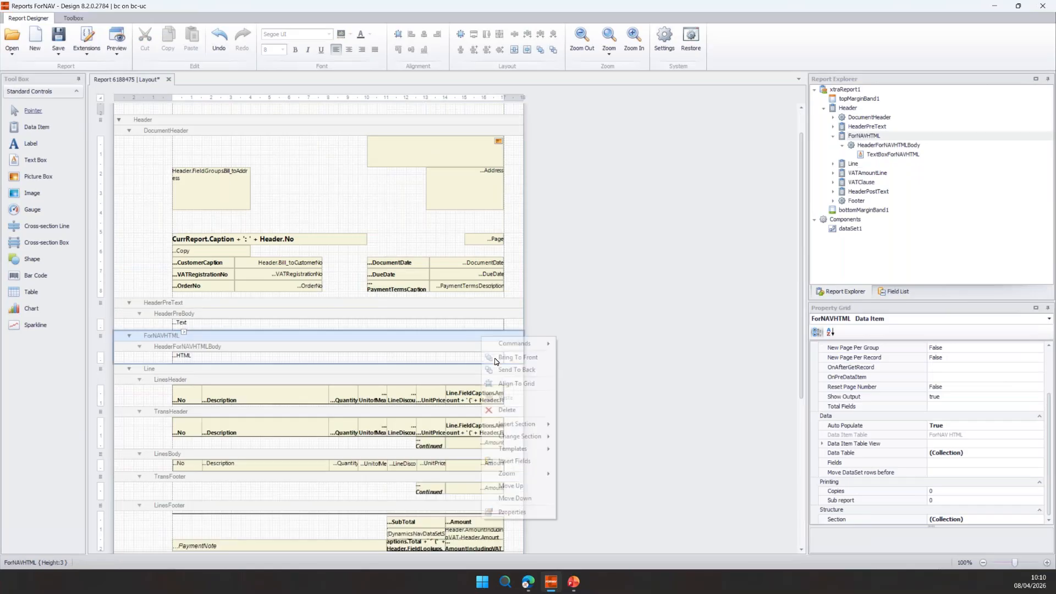
{"action": "left_click", "coordinate": [532, 486]}
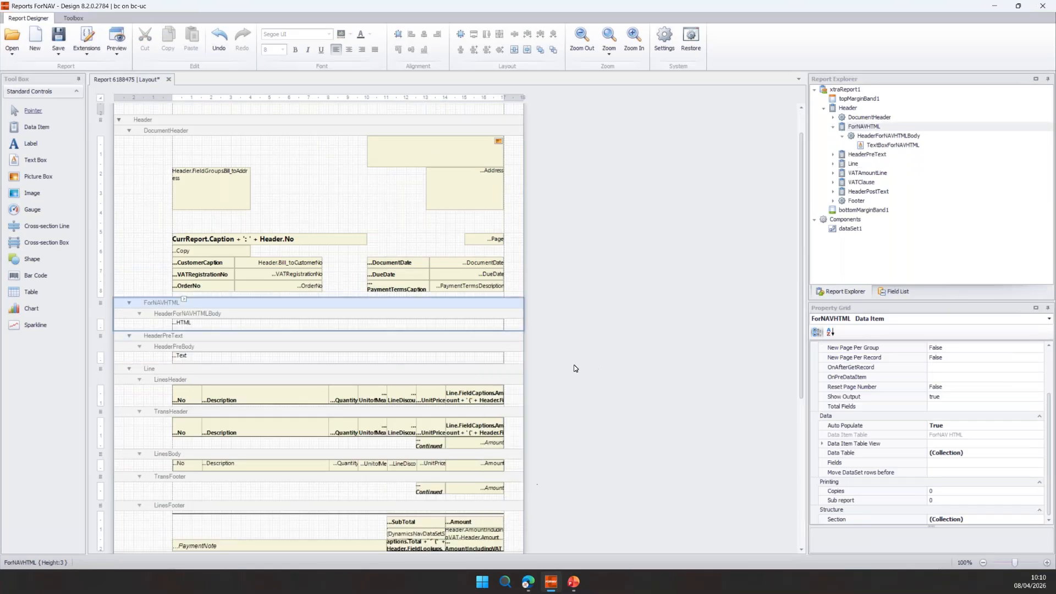
Insert the Entity Text template into the Line data item and review the settings of the added data item and its body section
{"action": "left_click", "coordinate": [424, 374]}
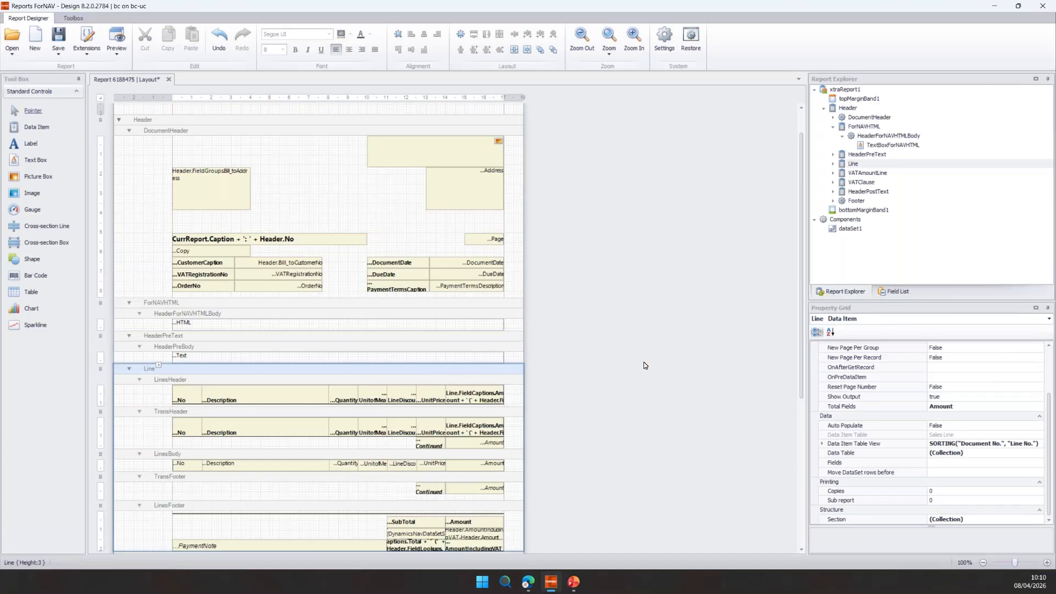
{"action": "scroll", "coordinate": [578, 336], "scroll_direction": "down", "scroll_amount": 1}
{"action": "right_click", "coordinate": [499, 308]}
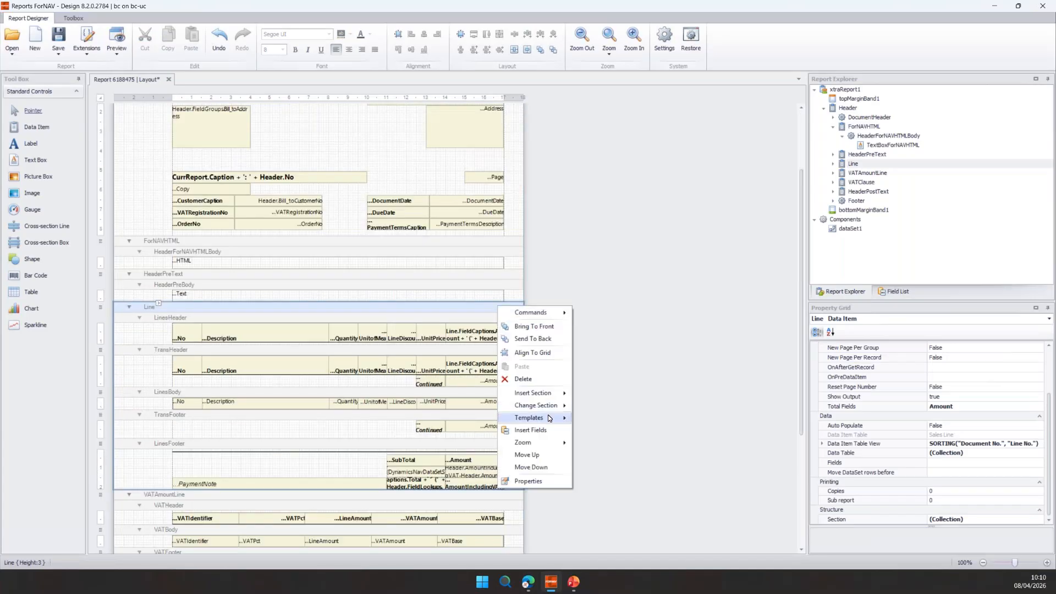
{"action": "mouse_move", "coordinate": [550, 418]}
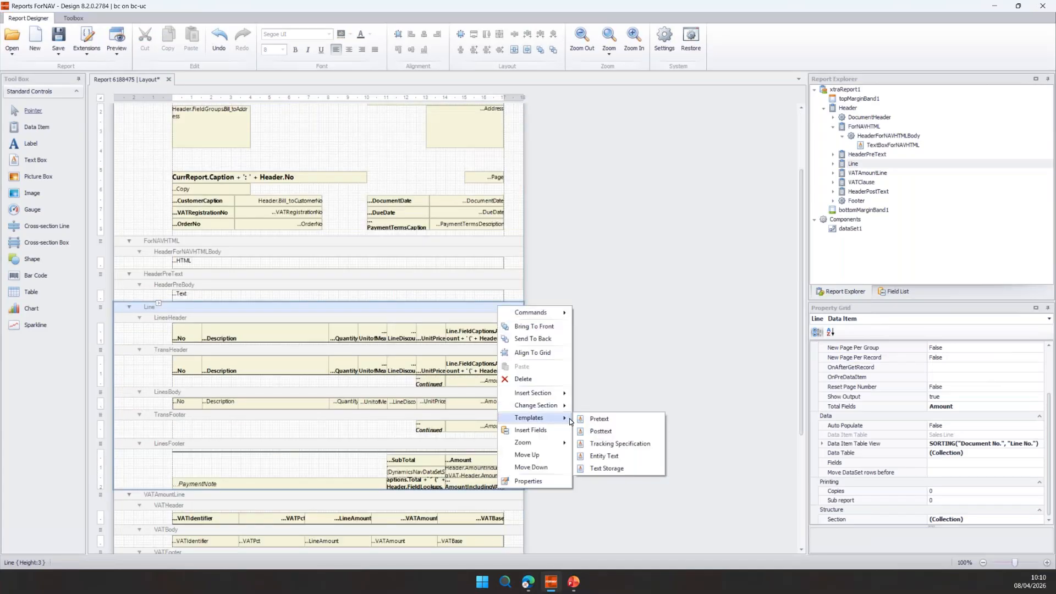
{"action": "left_click", "coordinate": [604, 456]}
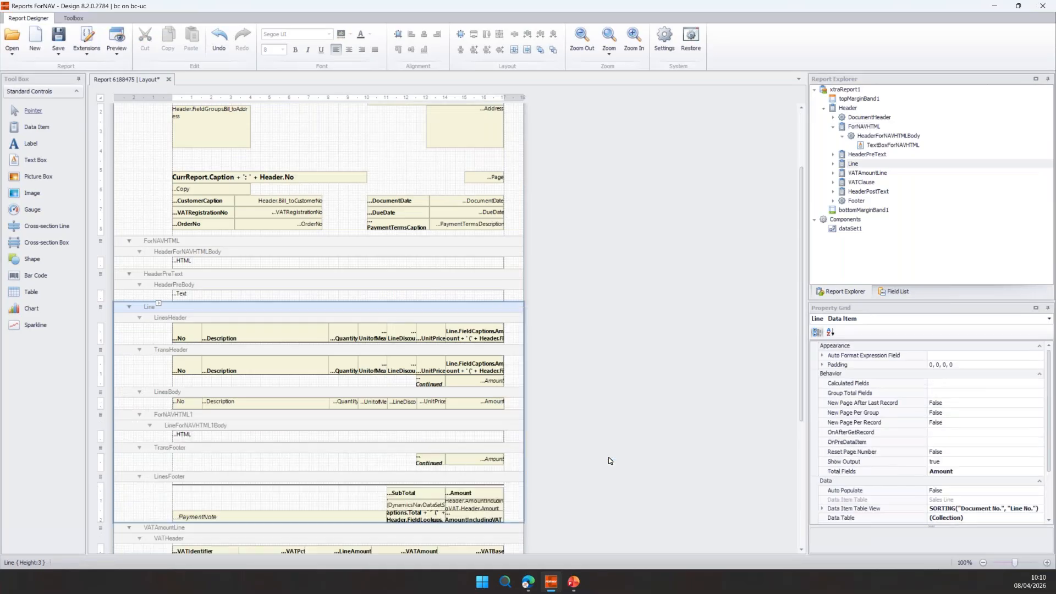
{"action": "left_click", "coordinate": [237, 418]}
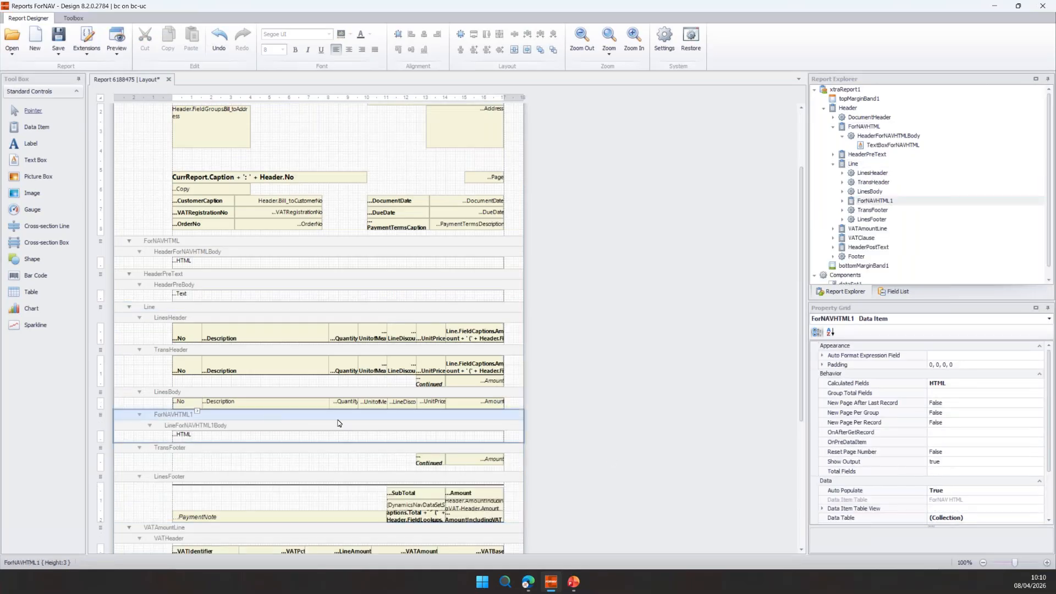
{"action": "scroll", "coordinate": [877, 435], "scroll_direction": "down", "scroll_amount": 2}
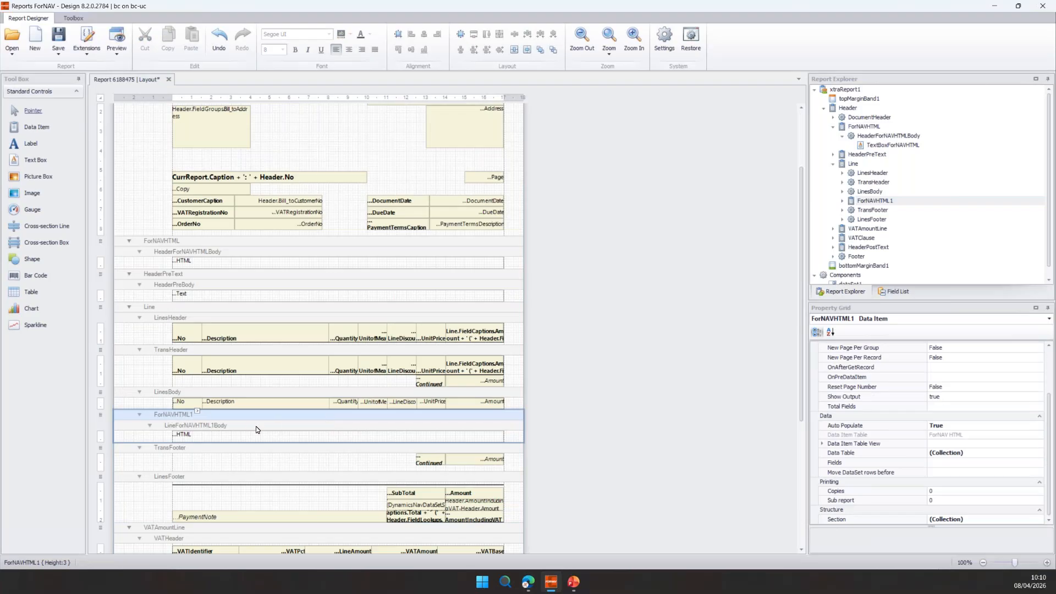
{"action": "left_click", "coordinate": [239, 429]}
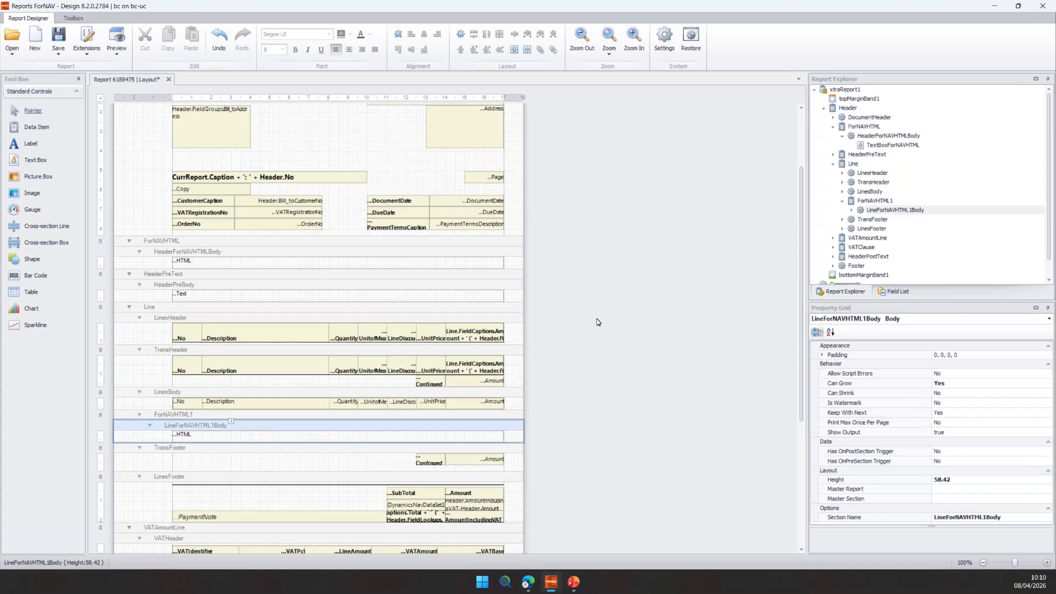
Preview the Quote report at page width, read through the header and line texts, and close the preview
{"action": "left_click", "coordinate": [120, 52]}
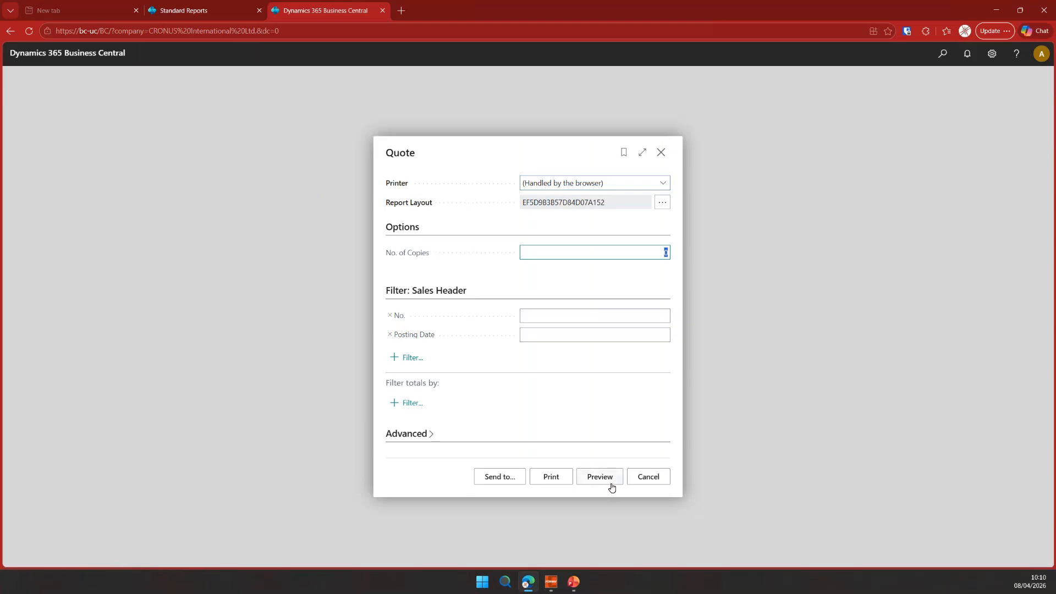
{"action": "left_click", "coordinate": [609, 483]}
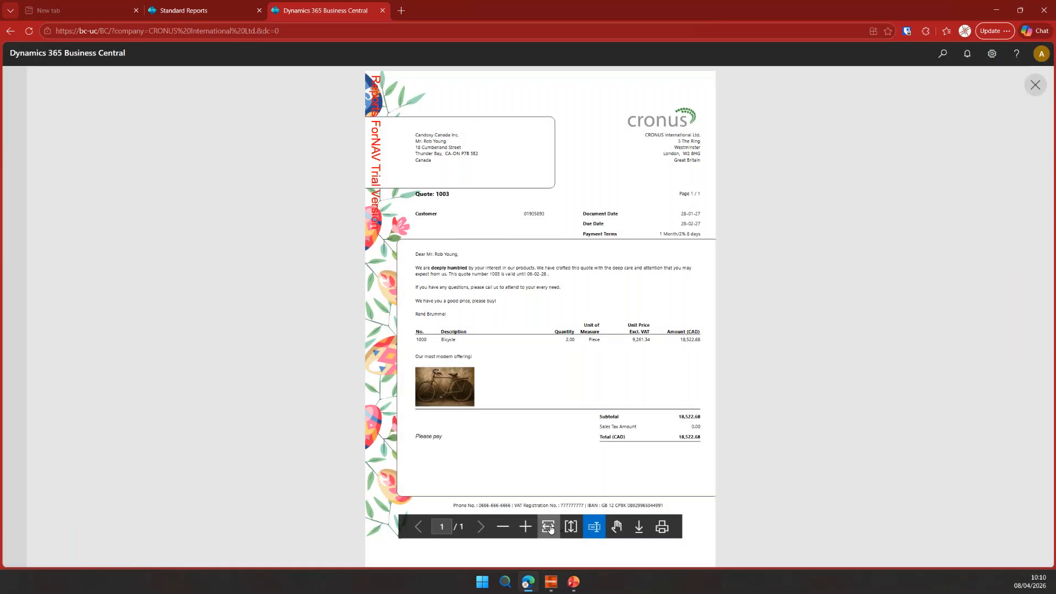
{"action": "left_click", "coordinate": [548, 526]}
{"action": "scroll", "coordinate": [586, 468], "scroll_direction": "down", "scroll_amount": 8}
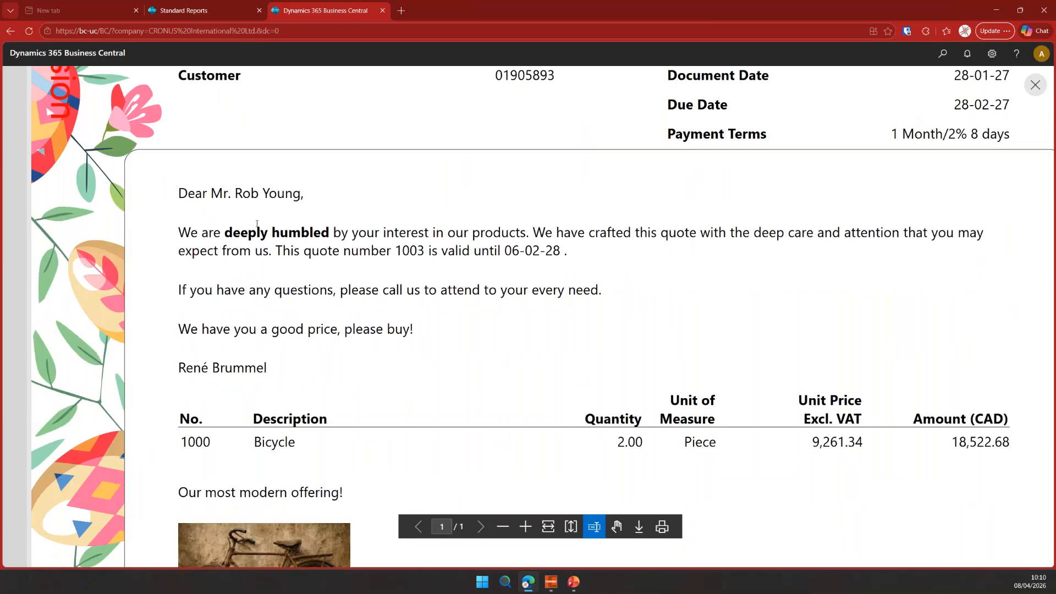
{"action": "scroll", "coordinate": [360, 275], "scroll_direction": "down", "scroll_amount": 4}
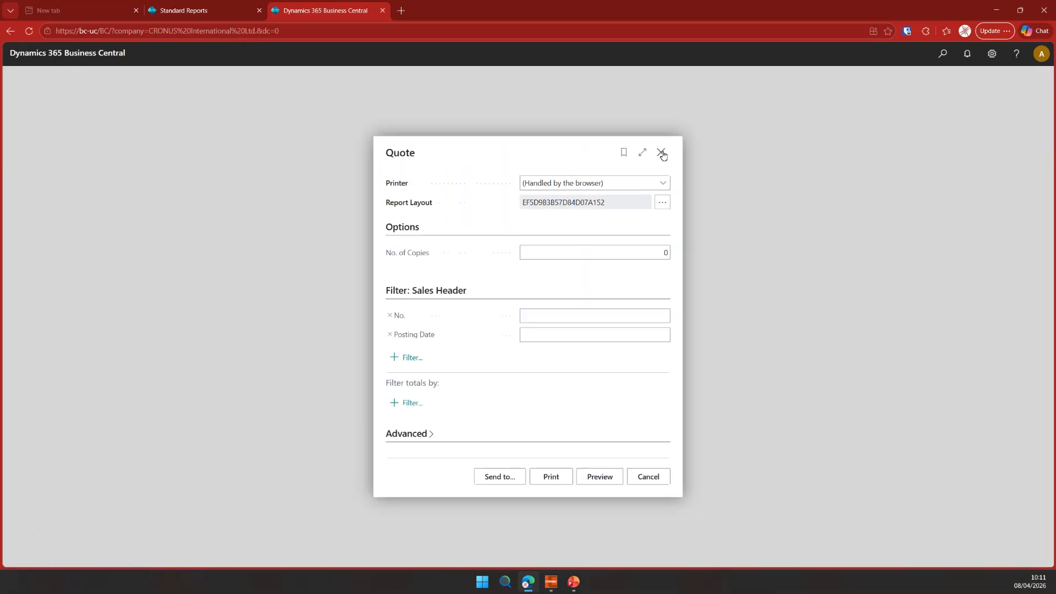
{"action": "left_click", "coordinate": [660, 153]}
{"action": "left_click", "coordinate": [382, 10]}
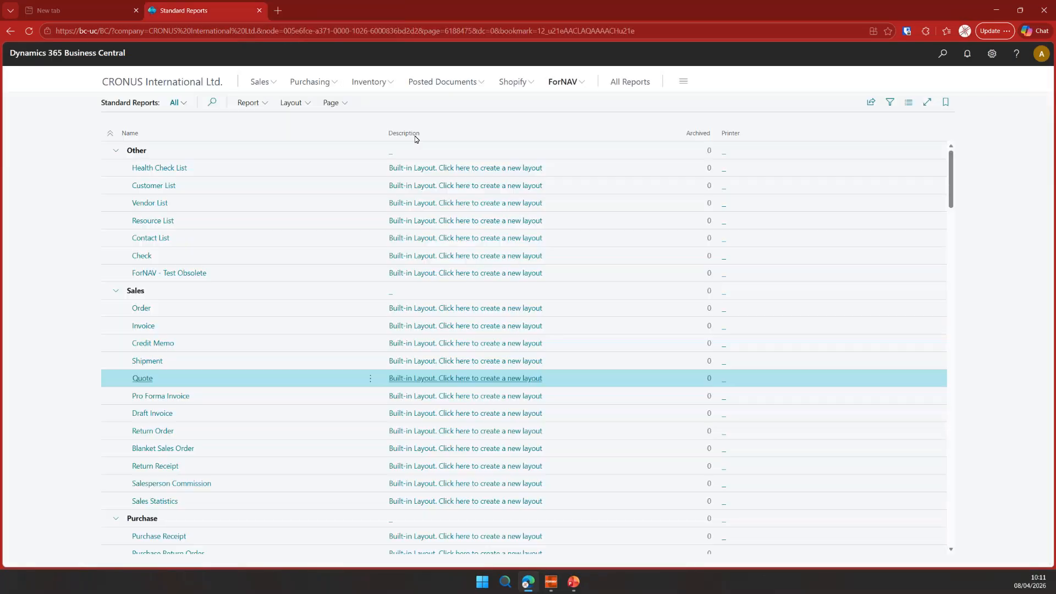
Open the sales quote for Candoxy Canada Inc. and view its header text in the ForNAV text editor
{"action": "left_click", "coordinate": [260, 84]}
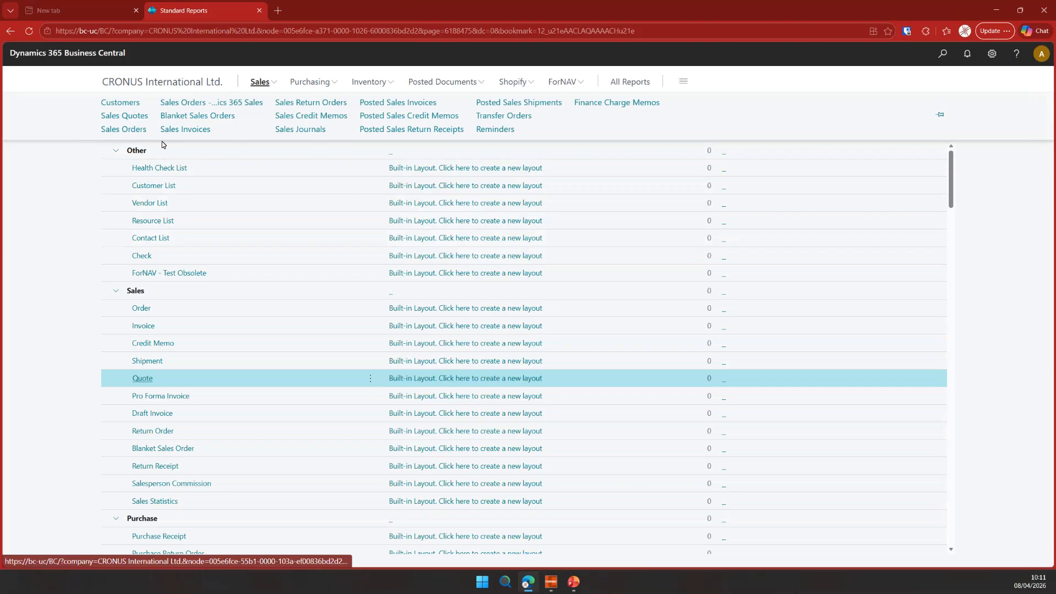
{"action": "left_click", "coordinate": [135, 116]}
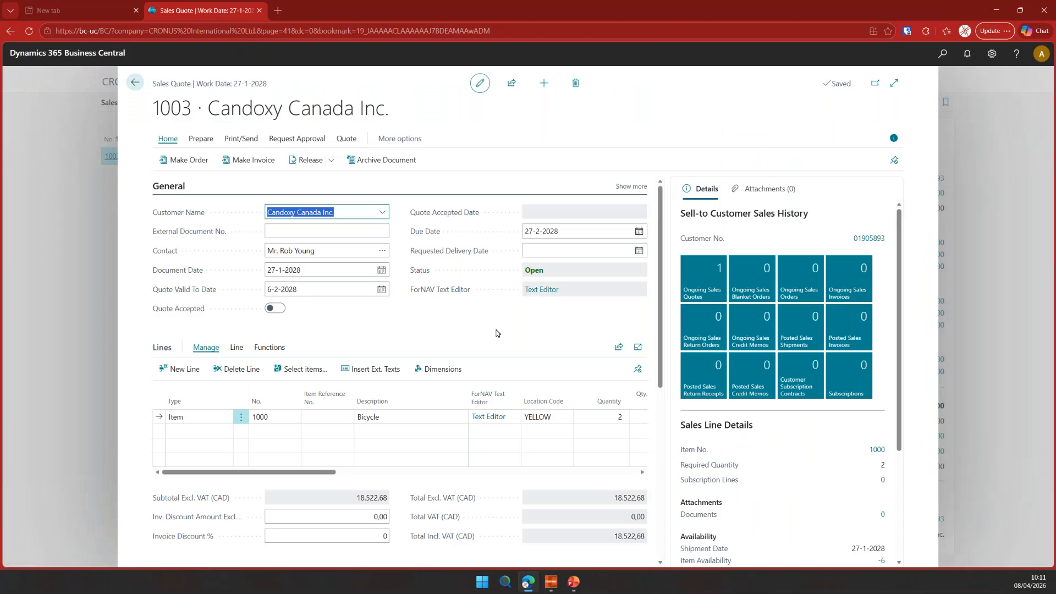
{"action": "left_click", "coordinate": [546, 290]}
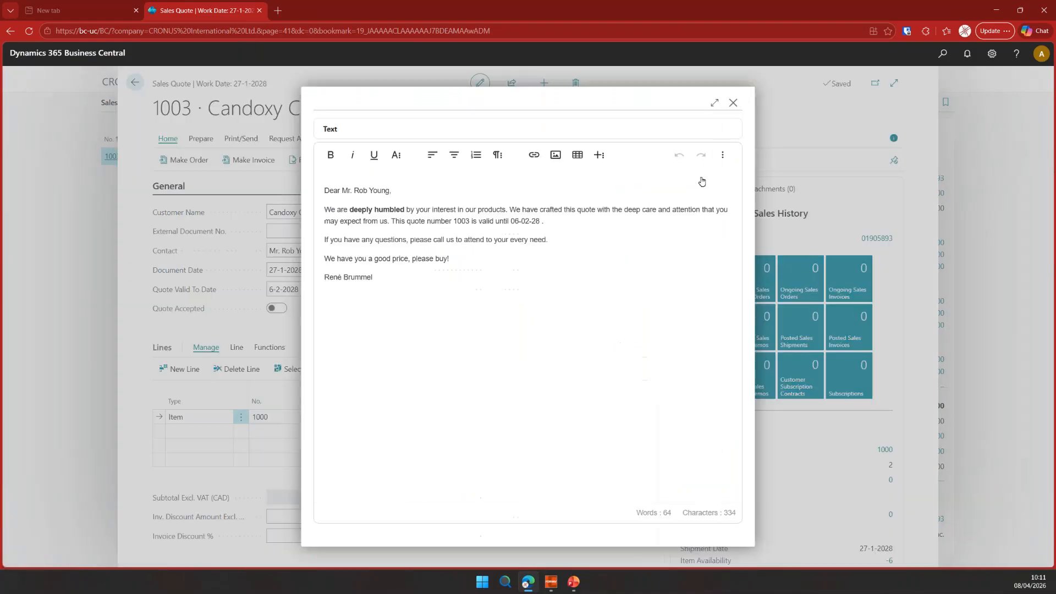
{"action": "left_click", "coordinate": [733, 103]}
Convert the sales quote to a sales order and open the new order
{"action": "left_click", "coordinate": [196, 165]}
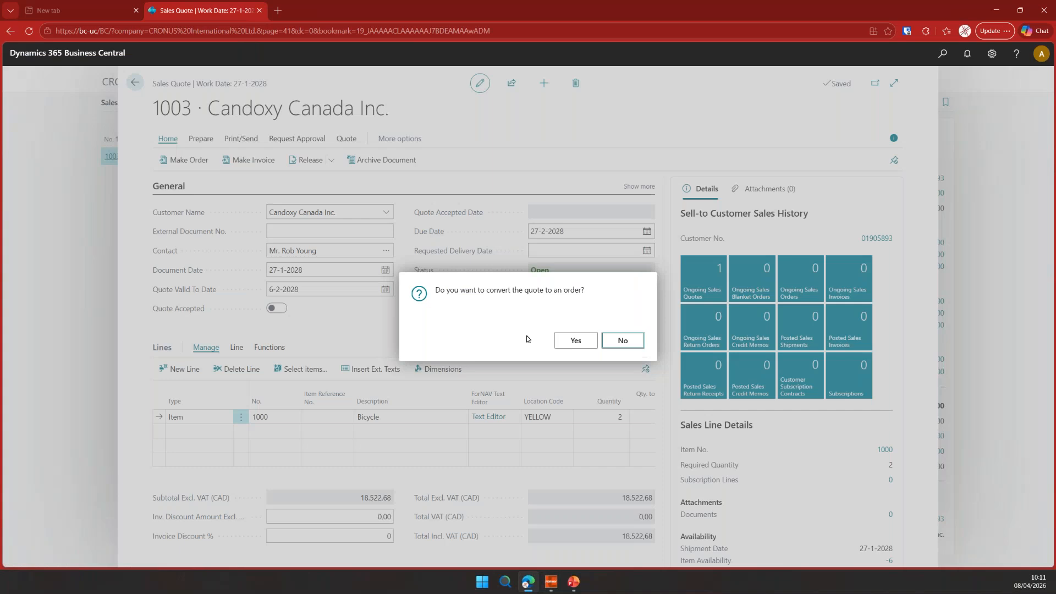
{"action": "left_click", "coordinate": [561, 339]}
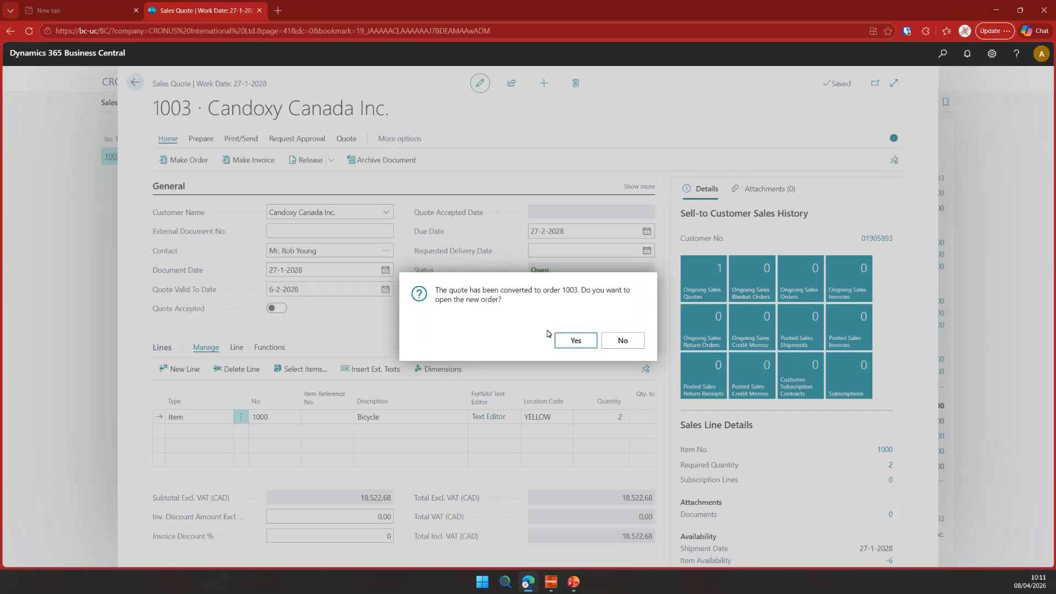
{"action": "left_click", "coordinate": [563, 340]}
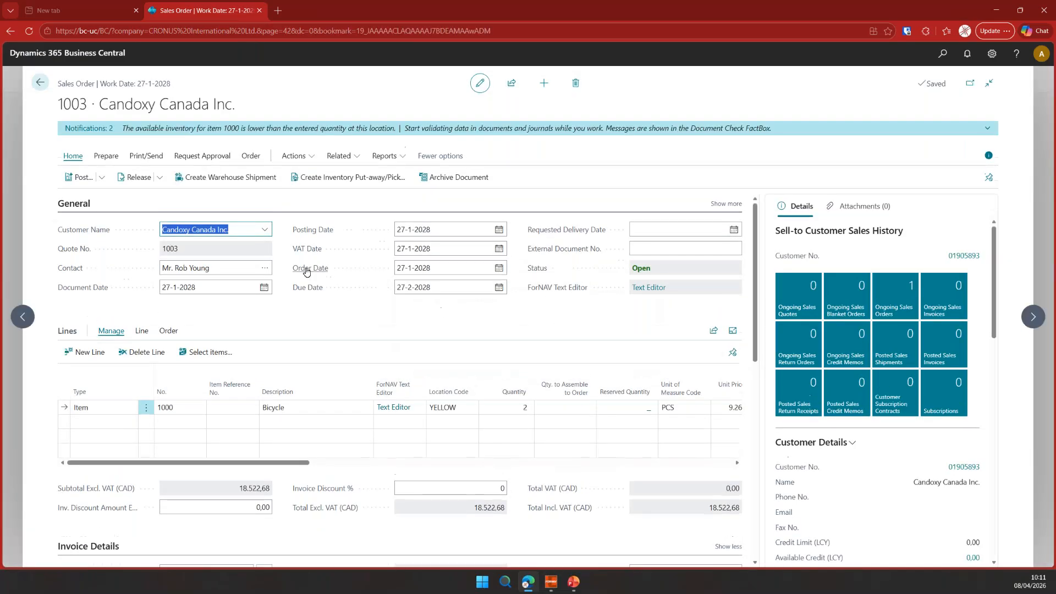
{"action": "left_click", "coordinate": [358, 314]}
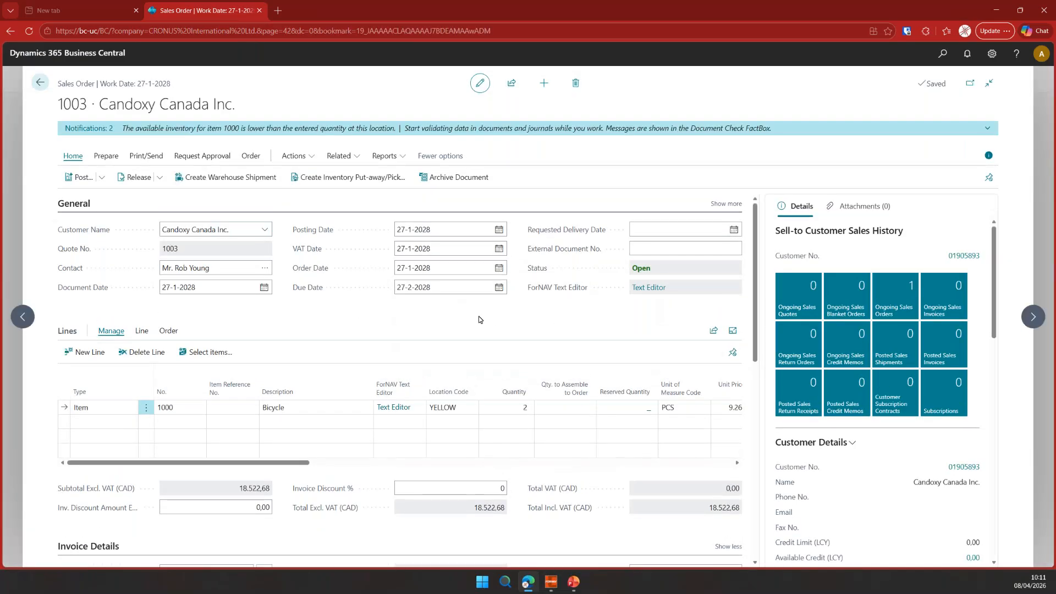
Check the ForNAV texts on the sales order's header and on its Bicycle line, closing the text editor each time
{"action": "left_click", "coordinate": [660, 289]}
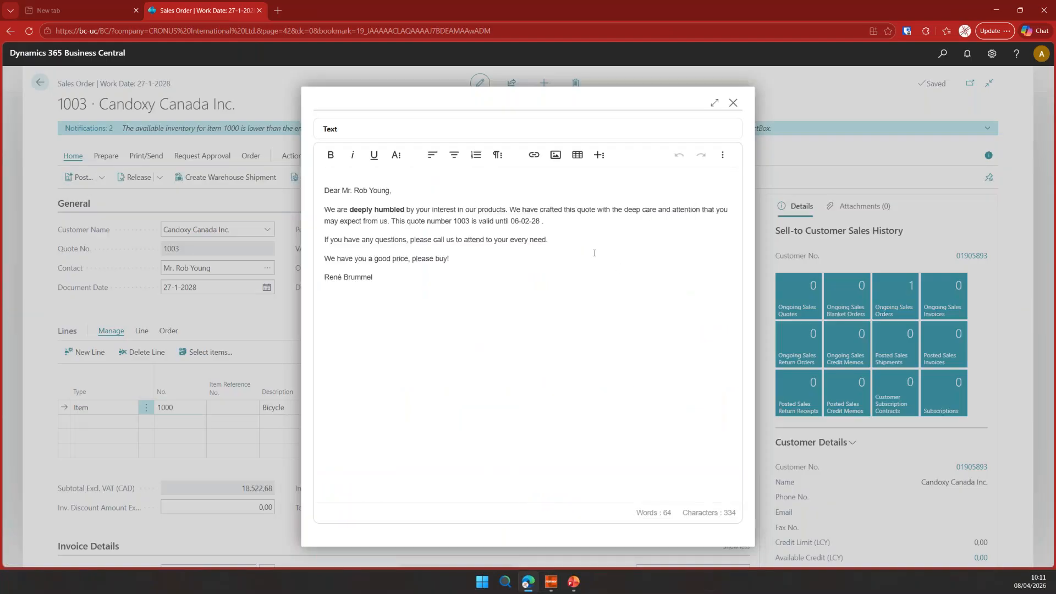
{"action": "left_click", "coordinate": [733, 103]}
{"action": "left_click", "coordinate": [394, 407]}
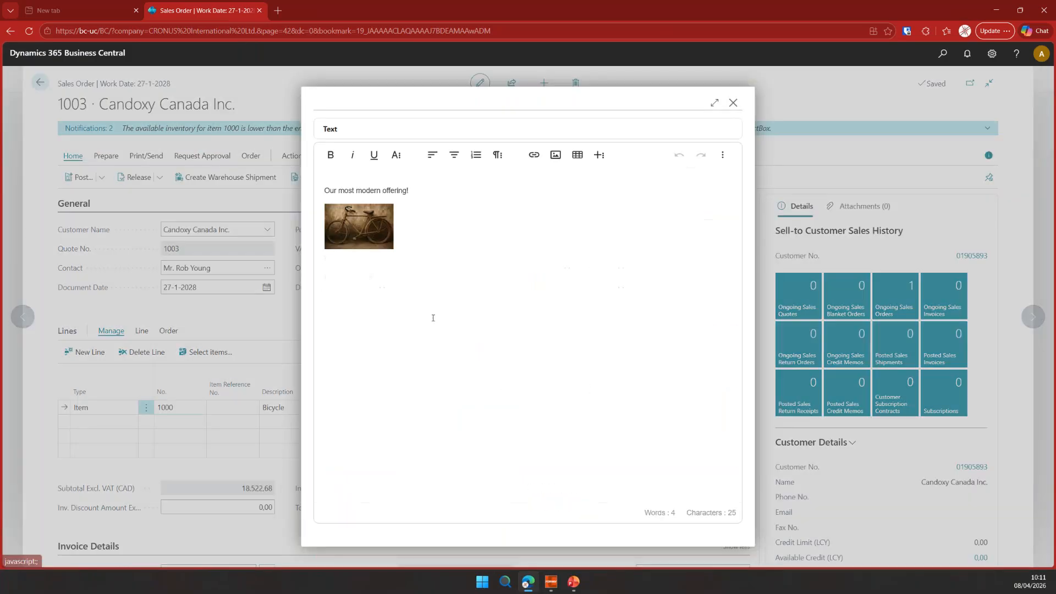
{"action": "left_click", "coordinate": [734, 103]}
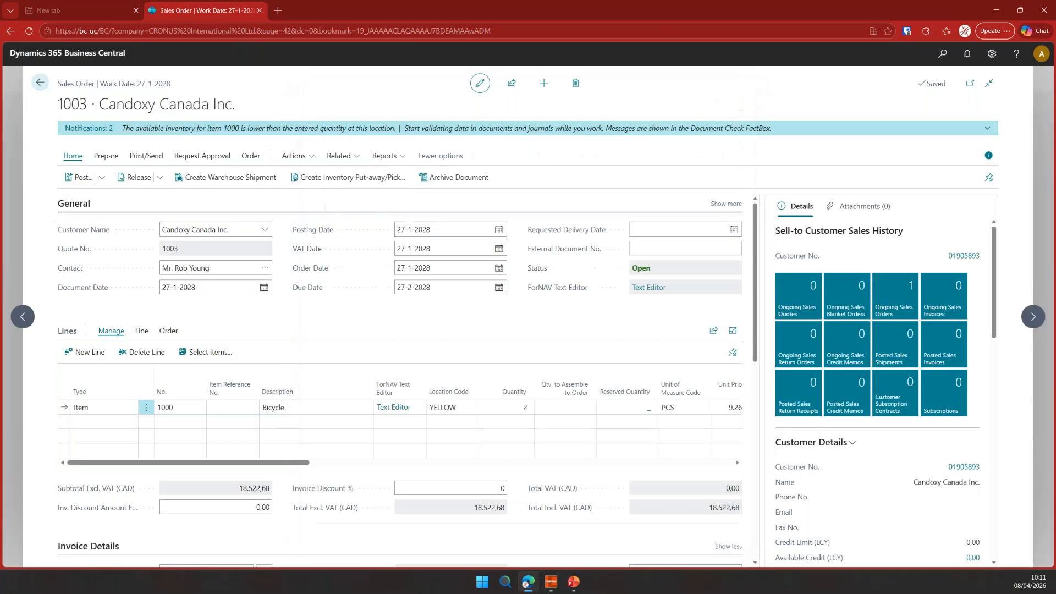